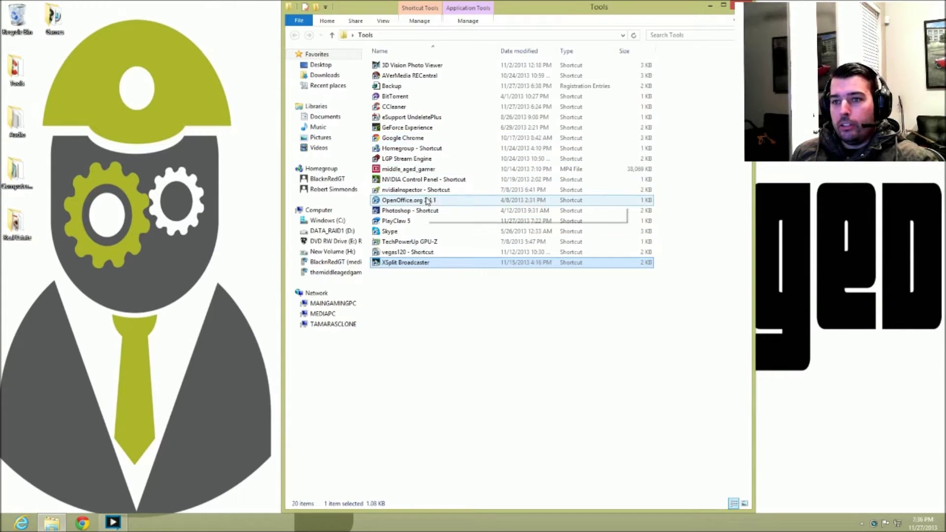
Launch Photoshop and bring up the Open dialog
{"action": "double_click", "coordinate": [416, 212]}
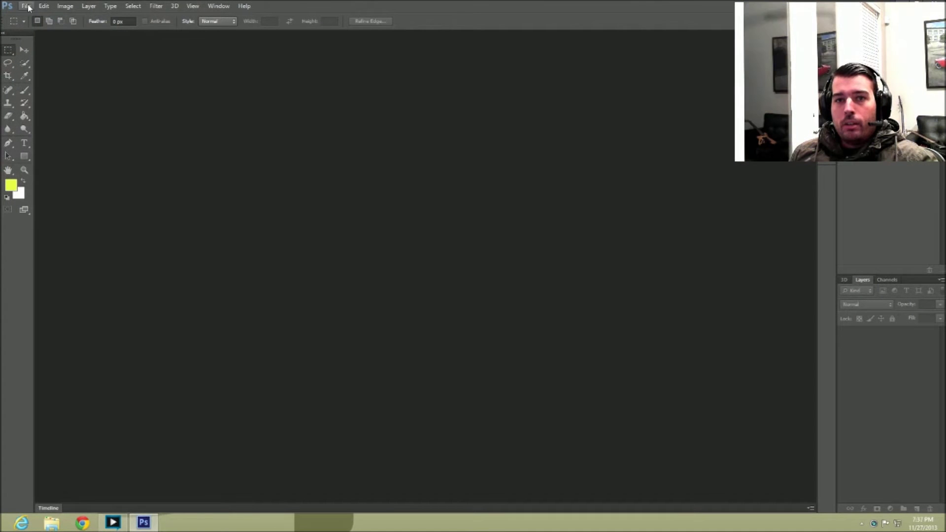
{"action": "left_click", "coordinate": [28, 7]}
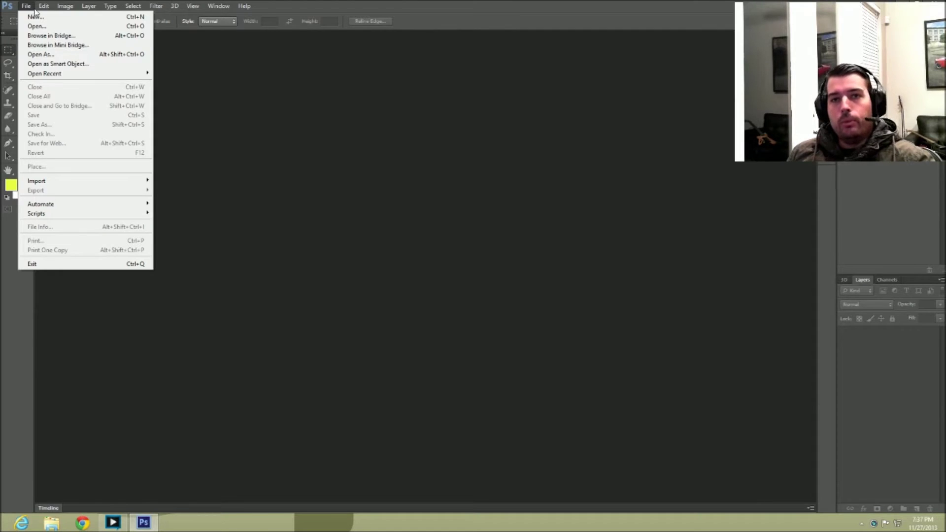
{"action": "left_click", "coordinate": [36, 26]}
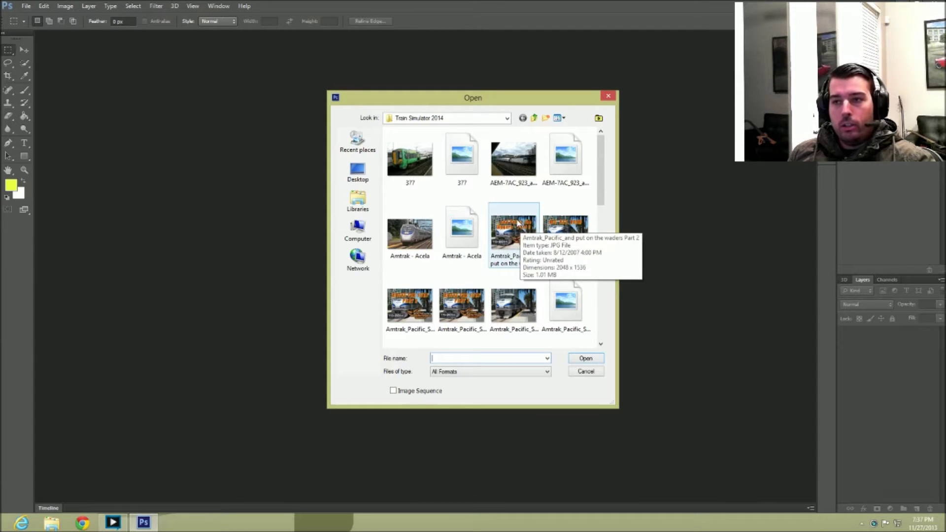
Browse the Train Simulator 2014 images and open LondonFaversham.jpg
{"action": "left_click", "coordinate": [514, 161]}
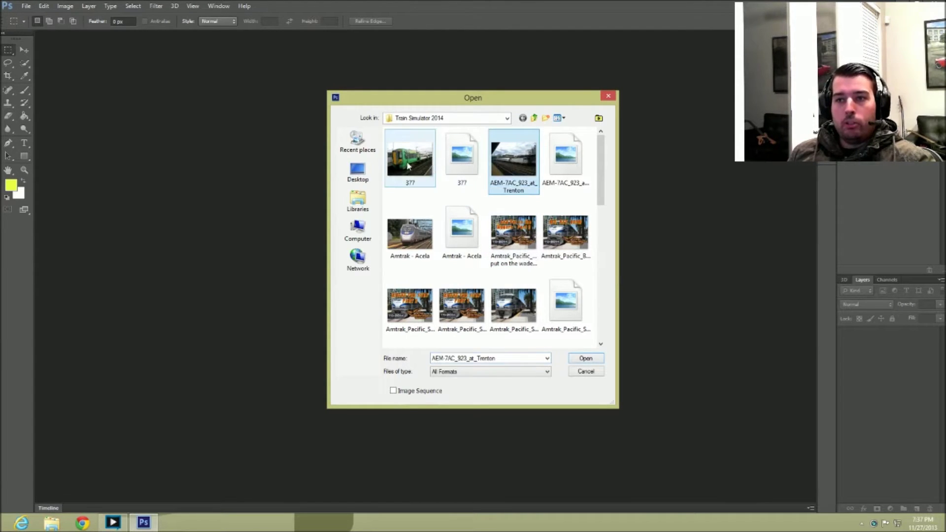
{"action": "left_click", "coordinate": [408, 166]}
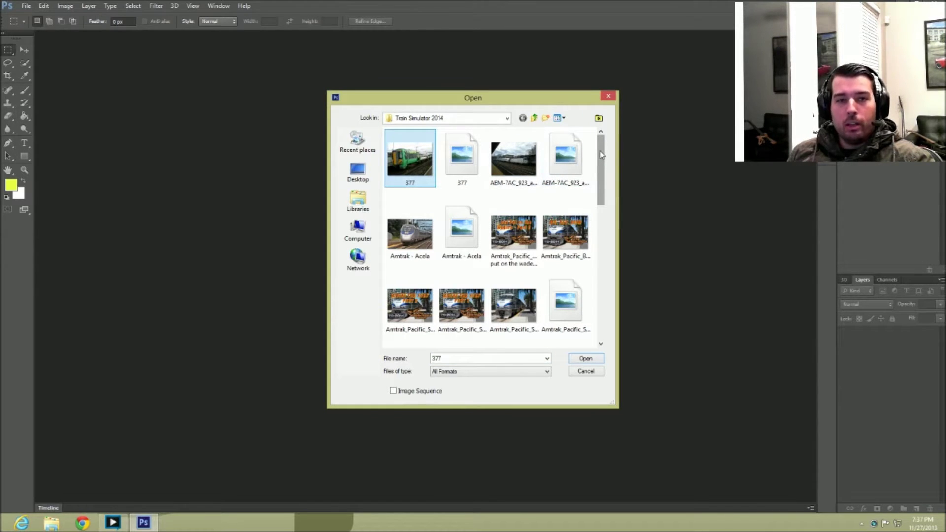
{"action": "left_click_drag", "start_coordinate": [600, 154], "coordinate": [599, 162]}
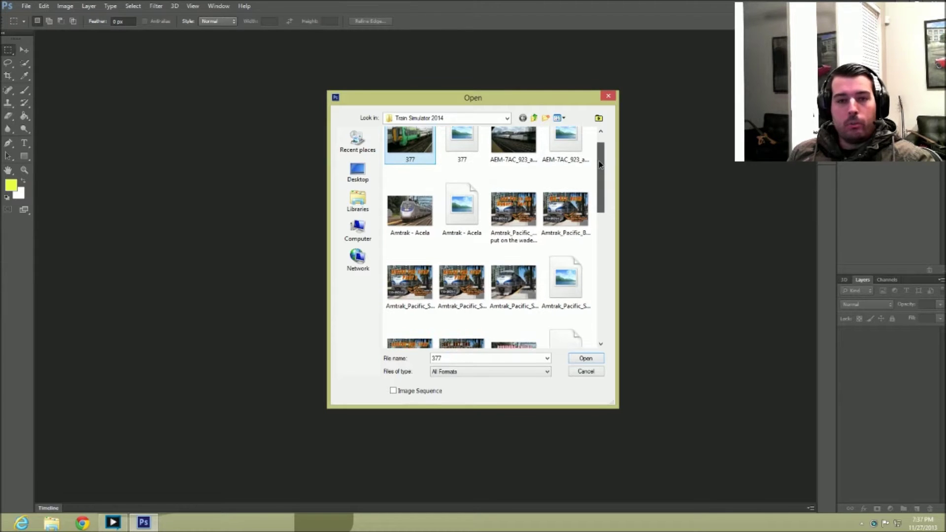
{"action": "left_click", "coordinate": [420, 218]}
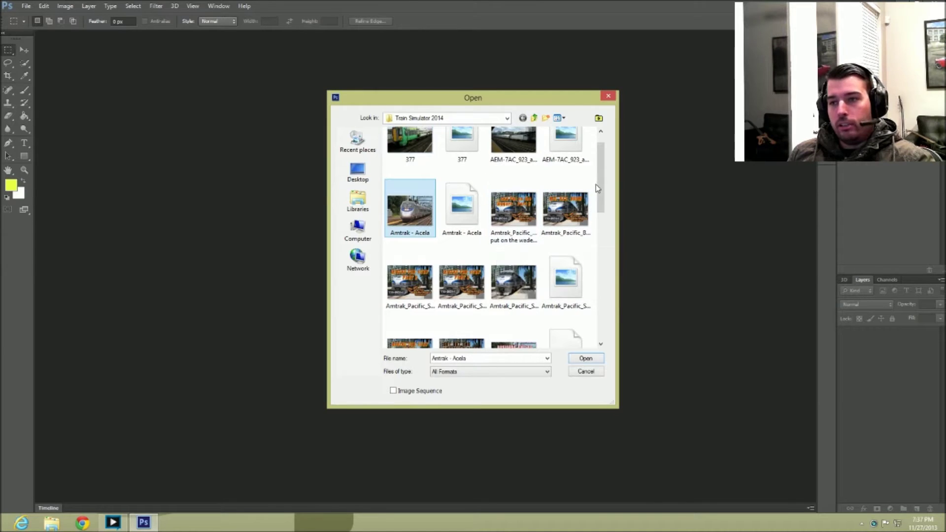
{"action": "left_click_drag", "start_coordinate": [600, 184], "coordinate": [615, 261]}
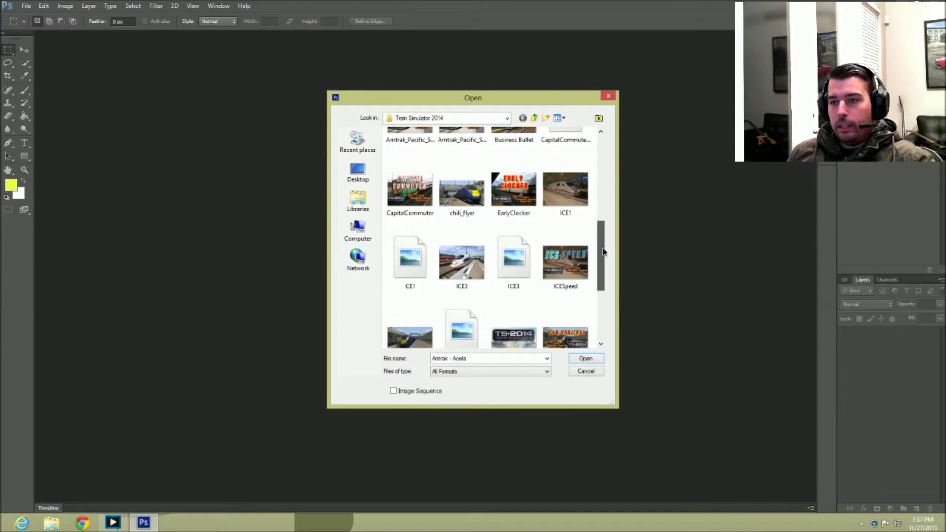
{"action": "left_click_drag", "start_coordinate": [603, 252], "coordinate": [613, 297]}
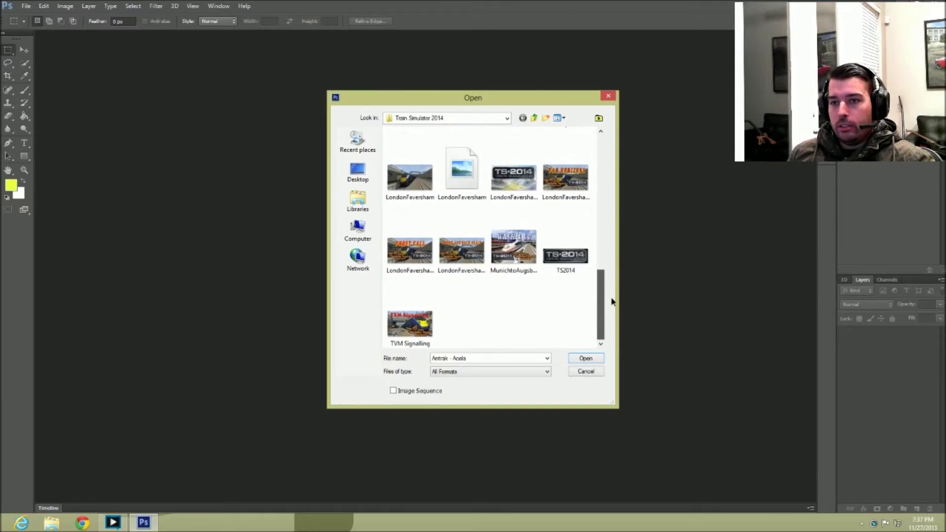
{"action": "double_click", "coordinate": [450, 196]}
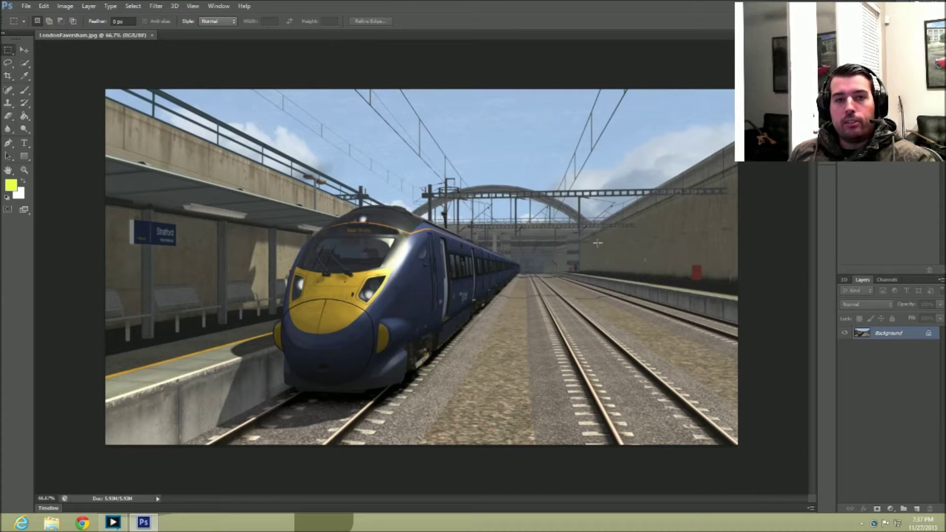
{"action": "left_click", "coordinate": [26, 6]}
Open The_Middle_Aged_Gamer-01 (1).png from the Logos > Middle Aged Gamer folder
{"action": "left_click", "coordinate": [31, 25]}
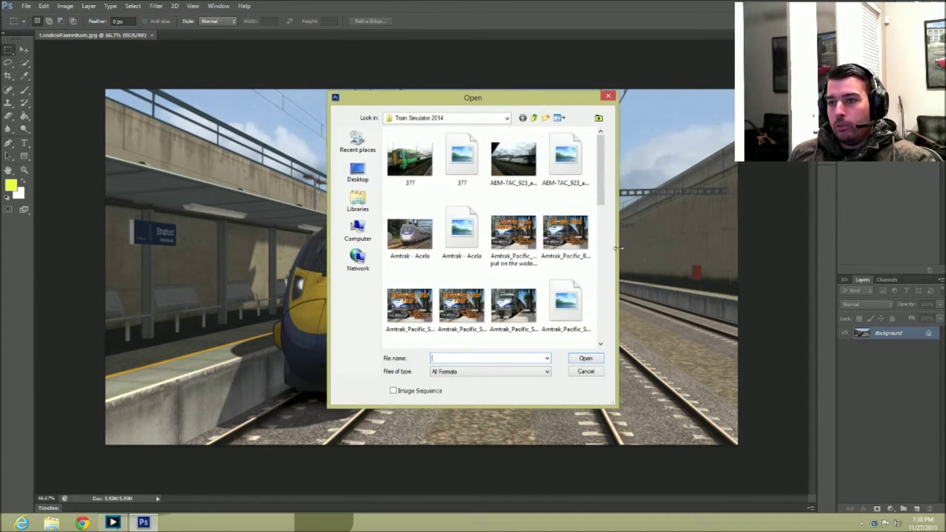
{"action": "left_click", "coordinate": [465, 119]}
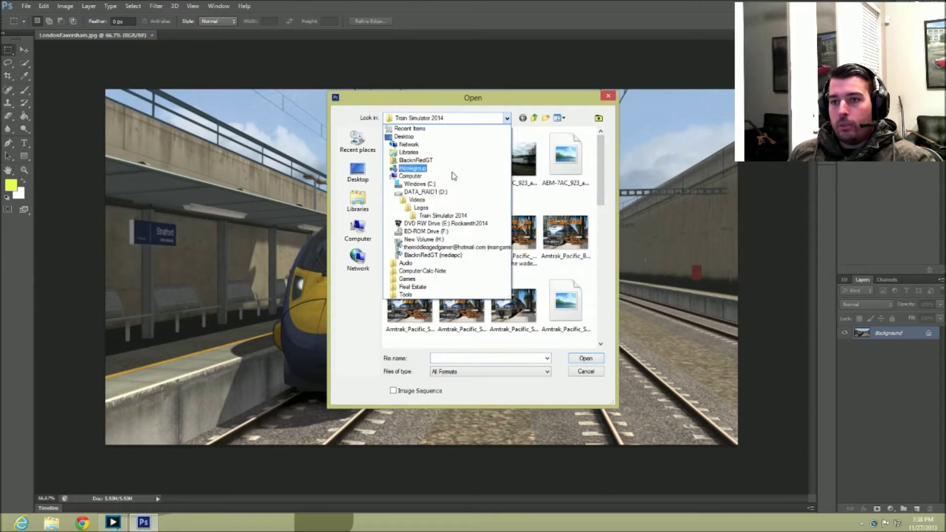
{"action": "left_click", "coordinate": [433, 217]}
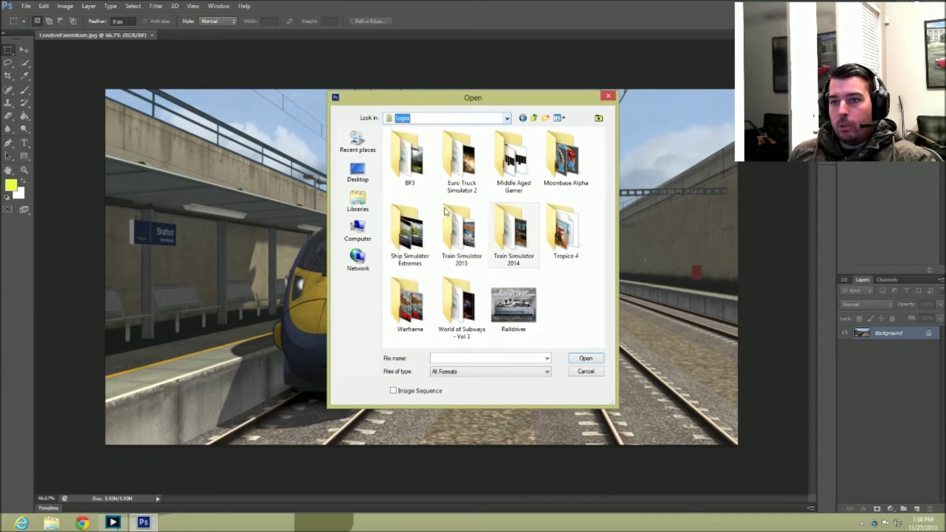
{"action": "double_click", "coordinate": [524, 158]}
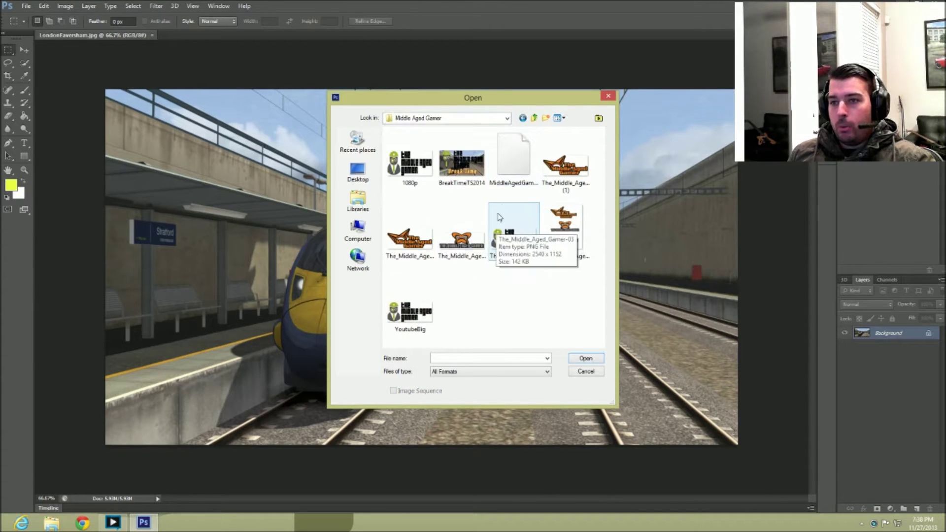
{"action": "double_click", "coordinate": [564, 168]}
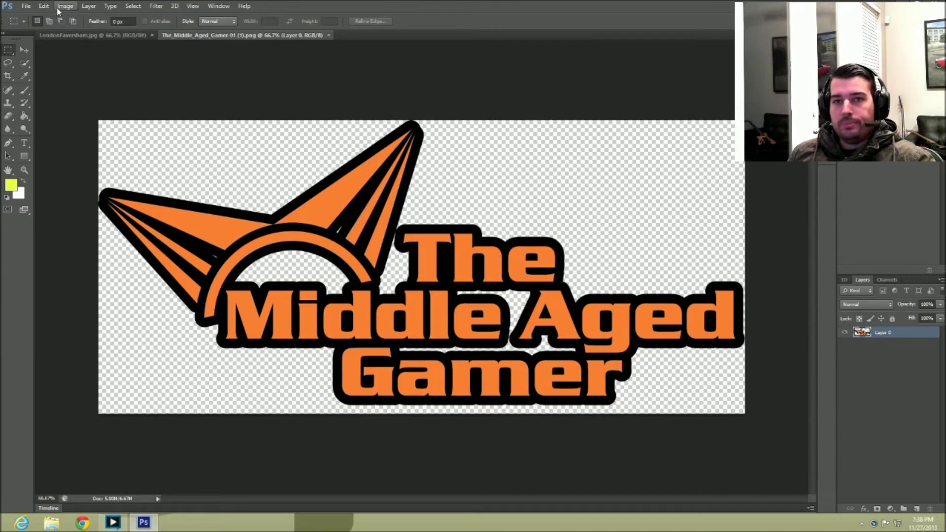
Open TS2014.jpg from the Train Simulator 2014 folder
{"action": "left_click", "coordinate": [26, 6]}
{"action": "left_click", "coordinate": [37, 26]}
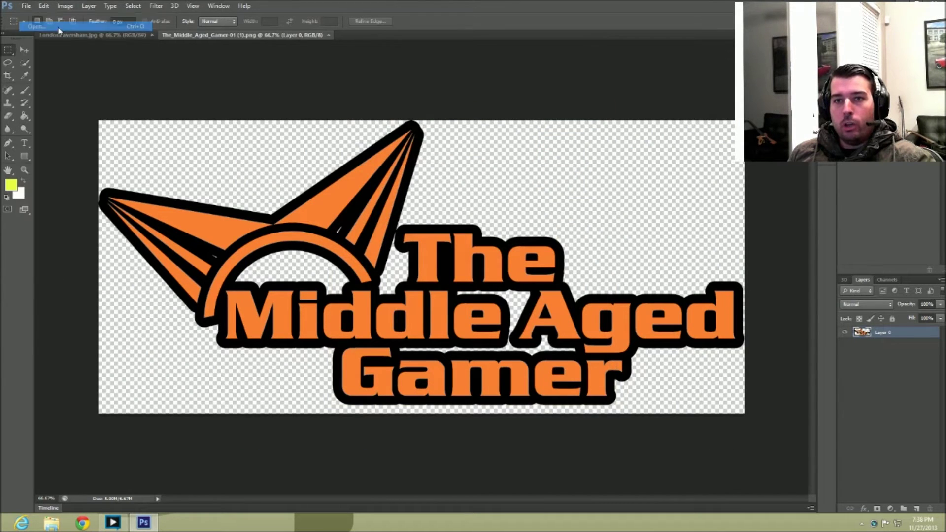
{"action": "left_click", "coordinate": [437, 119]}
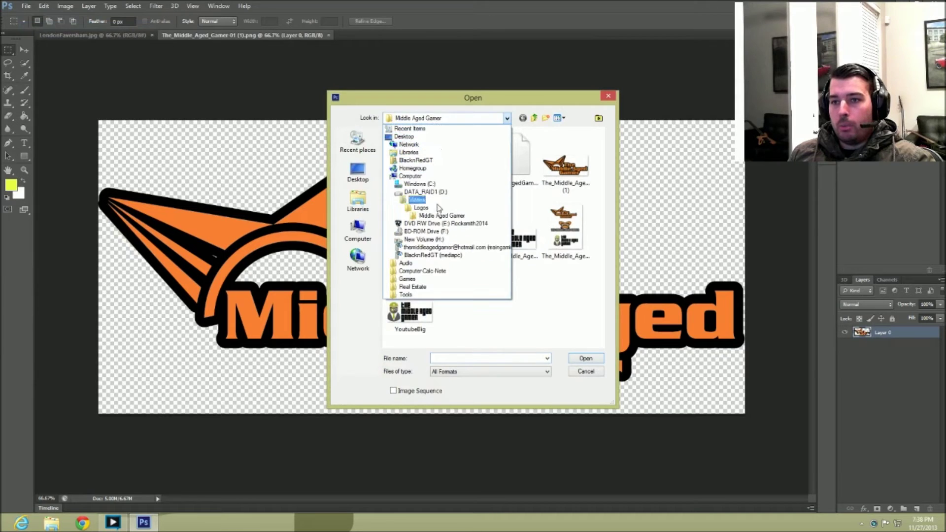
{"action": "left_click", "coordinate": [421, 198]}
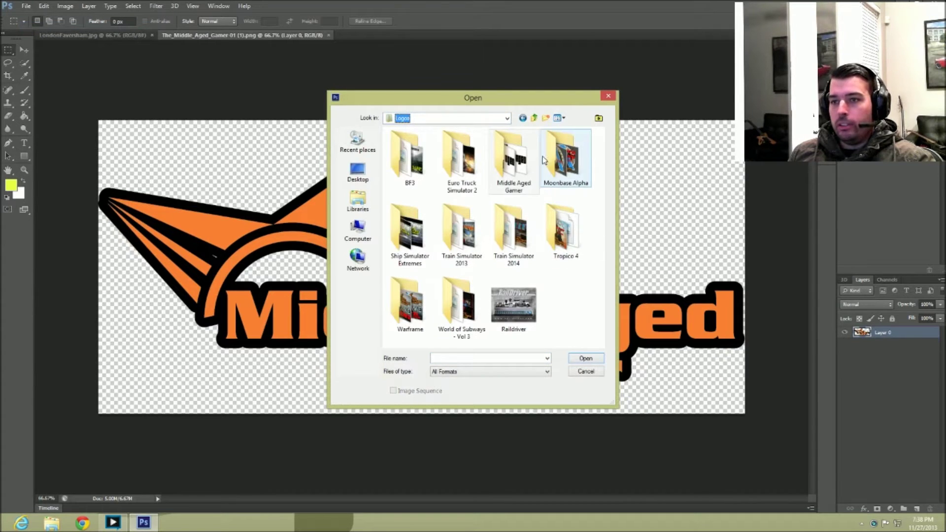
{"action": "double_click", "coordinate": [526, 233]}
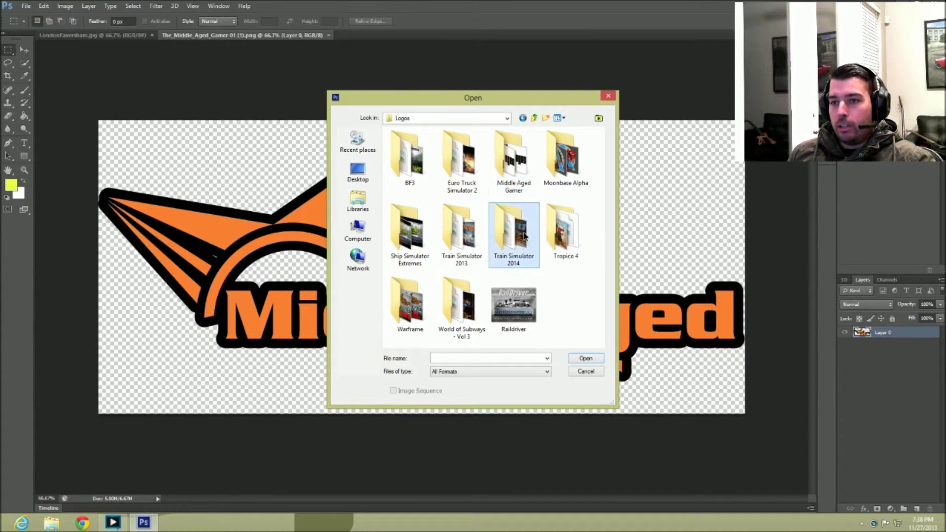
{"action": "left_click", "coordinate": [566, 229]}
{"action": "scroll", "coordinate": [567, 257], "scroll_direction": "down", "scroll_amount": 5}
{"action": "scroll", "coordinate": [568, 271], "scroll_direction": "up", "scroll_amount": 3}
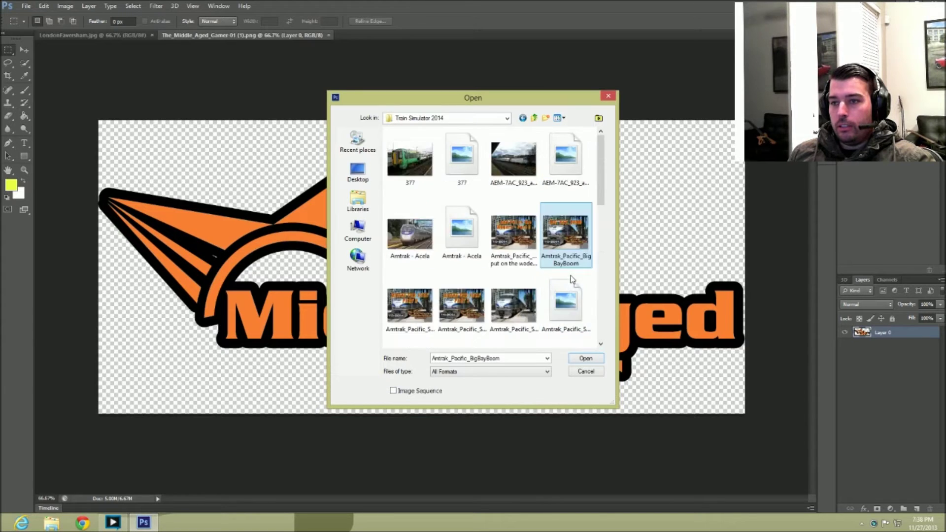
{"action": "scroll", "coordinate": [569, 276], "scroll_direction": "down", "scroll_amount": 6}
{"action": "double_click", "coordinate": [566, 256]}
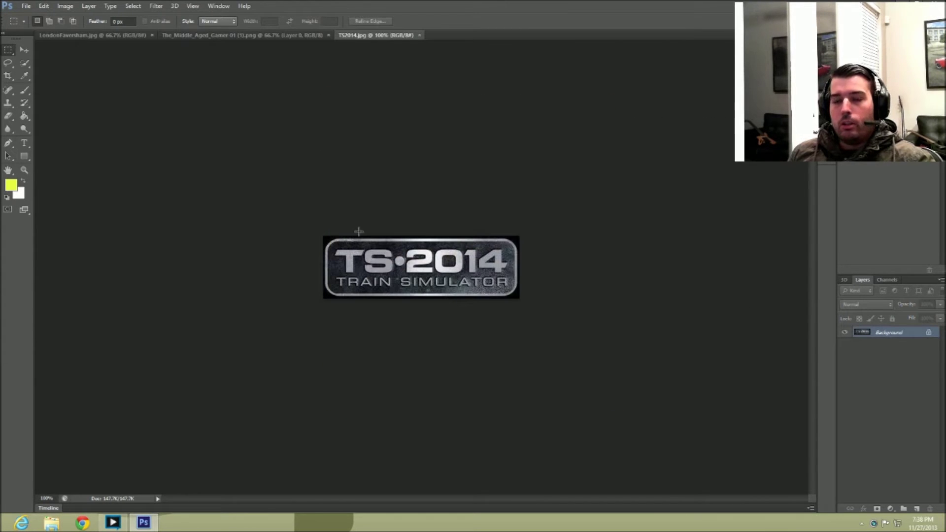
Drag the Middle Aged Gamer logo onto the LondonFaversham train image with the Move tool
{"action": "left_click", "coordinate": [125, 36]}
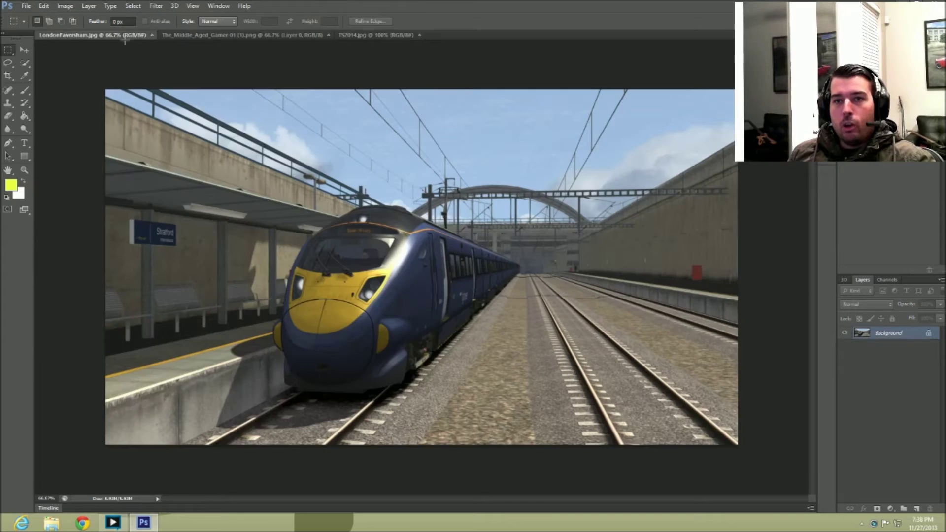
{"action": "left_click", "coordinate": [213, 37]}
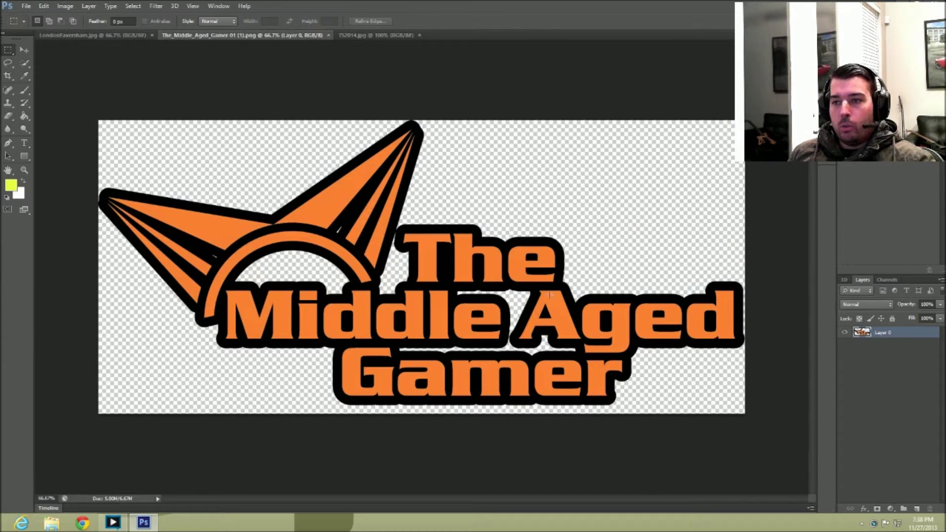
{"action": "left_click", "coordinate": [124, 37]}
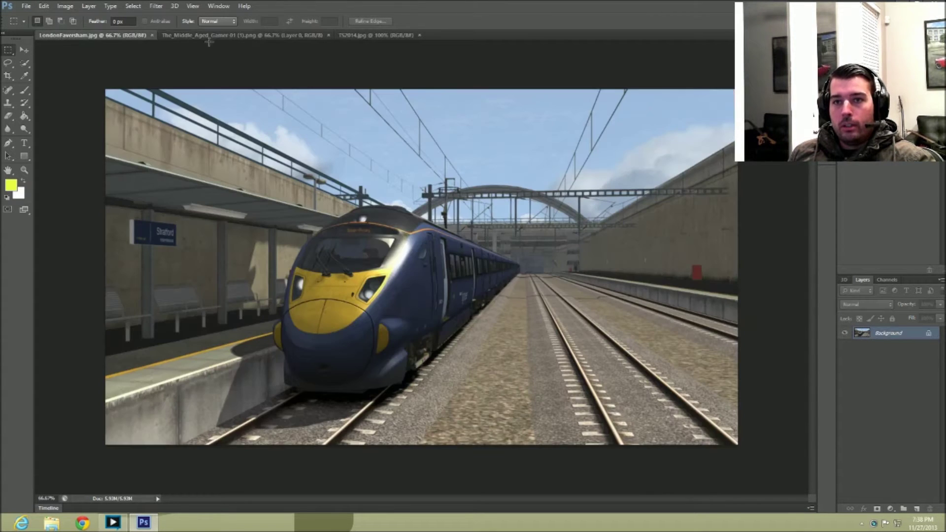
{"action": "left_click", "coordinate": [212, 37]}
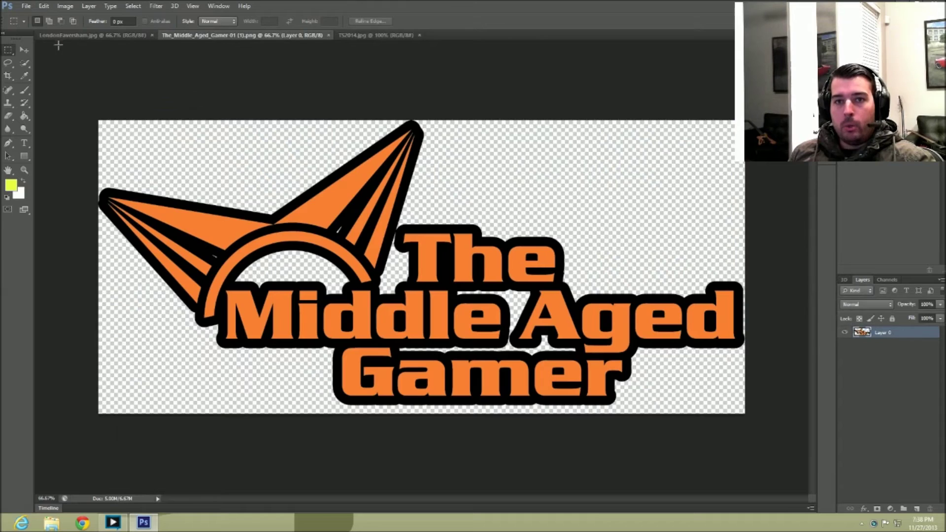
{"action": "left_click", "coordinate": [23, 50]}
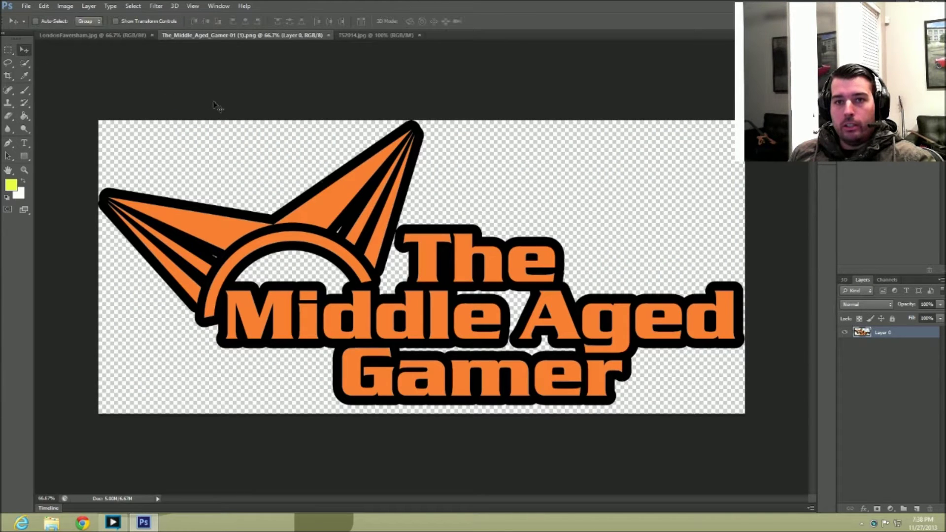
{"action": "mouse_move", "coordinate": [454, 298]}
{"action": "left_mouse_down"}
{"action": "mouse_move", "coordinate": [469, 268]}
{"action": "mouse_move", "coordinate": [270, 93]}
{"action": "mouse_move", "coordinate": [132, 24]}
{"action": "mouse_move", "coordinate": [253, 123]}
{"action": "mouse_move", "coordinate": [440, 312]}
{"action": "mouse_move", "coordinate": [482, 317]}
{"action": "mouse_move", "coordinate": [461, 314]}
{"action": "left_mouse_up"}
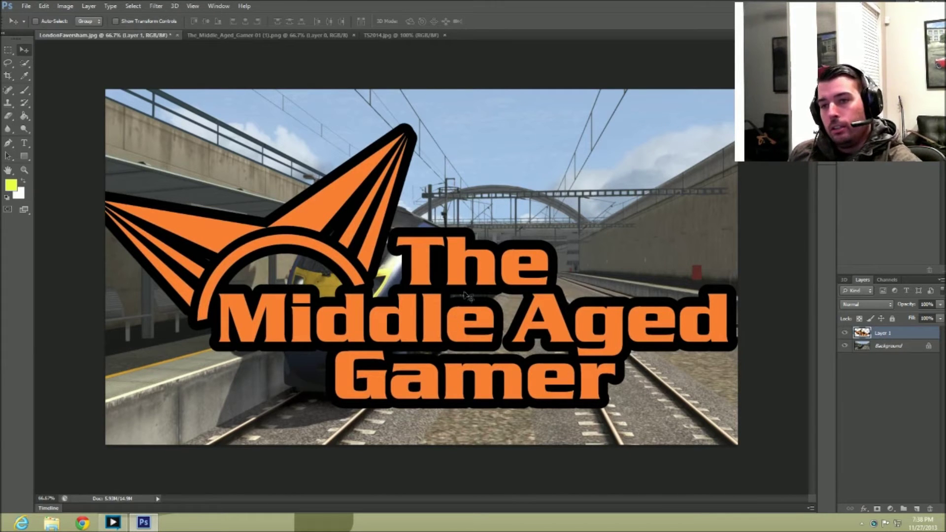
Reposition the oversized logo, delete its layer, and return to the logo document
{"action": "left_click_drag", "start_coordinate": [456, 276], "coordinate": [641, 314]}
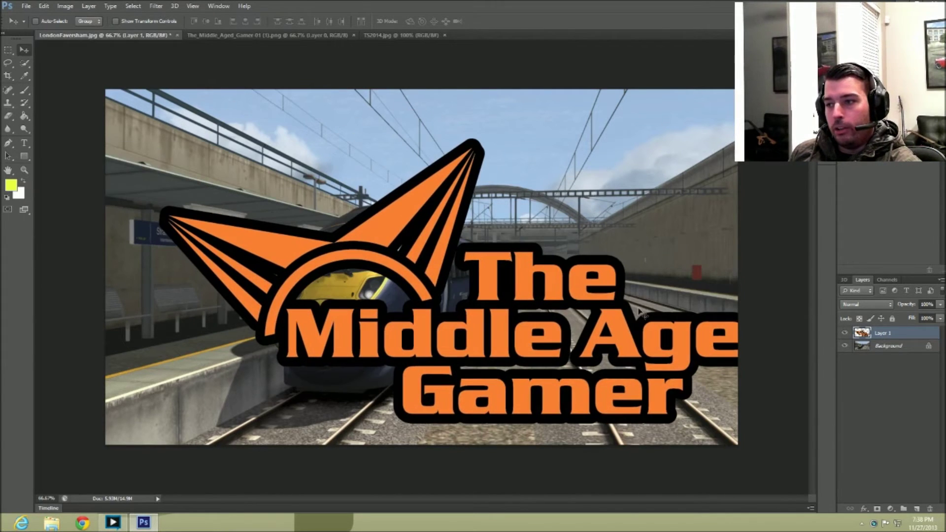
{"action": "left_click_drag", "start_coordinate": [561, 322], "coordinate": [467, 259]}
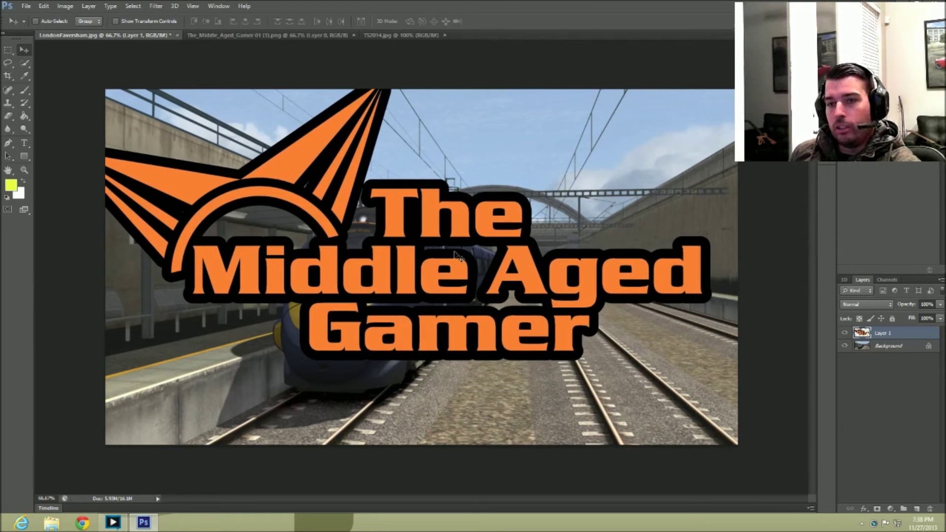
{"action": "key", "text": "Delete"}
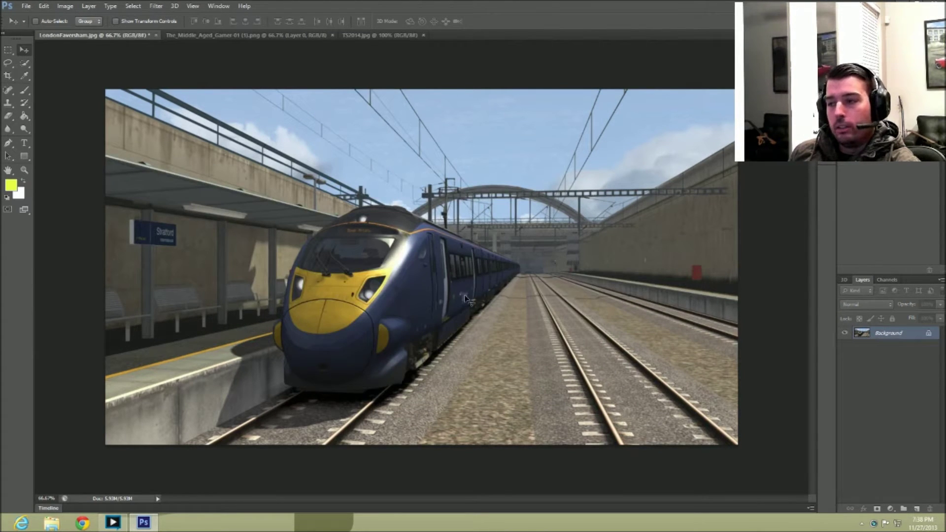
{"action": "left_click", "coordinate": [221, 35]}
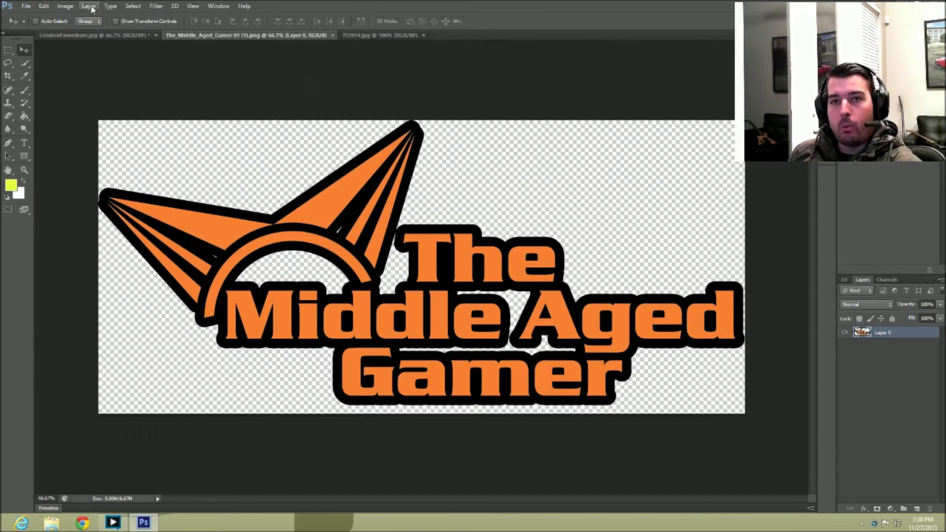
Resize the Middle Aged Gamer logo to 1100 × 500 px and drag it onto the train picture's lower right
{"action": "left_click", "coordinate": [70, 9]}
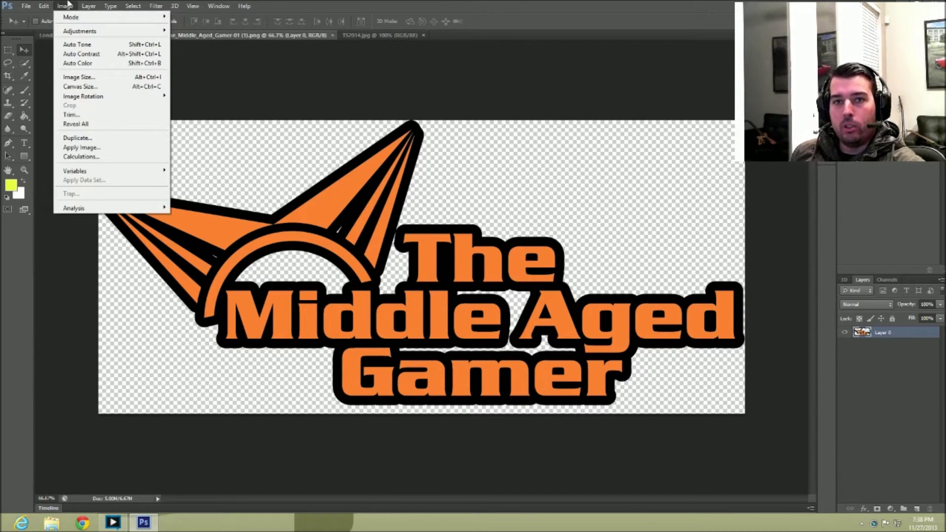
{"action": "left_click", "coordinate": [79, 78]}
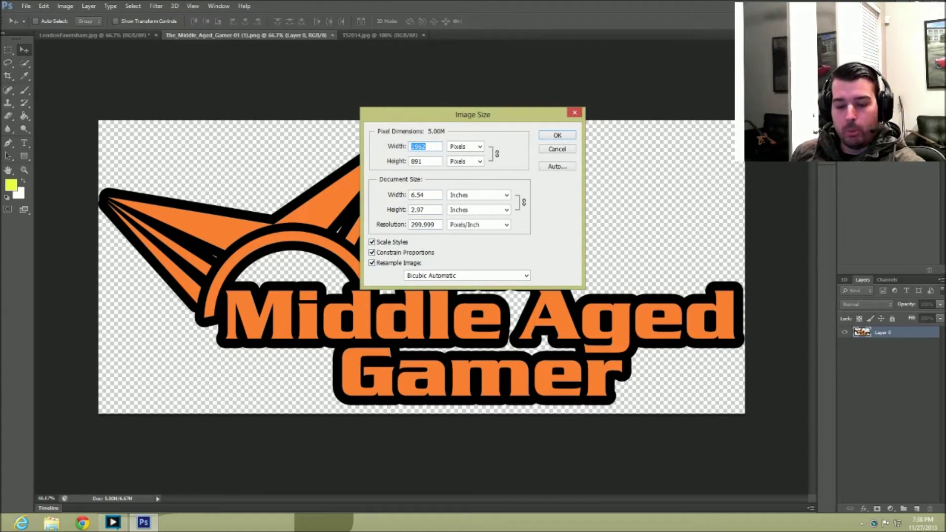
{"action": "type", "text": "1100"}
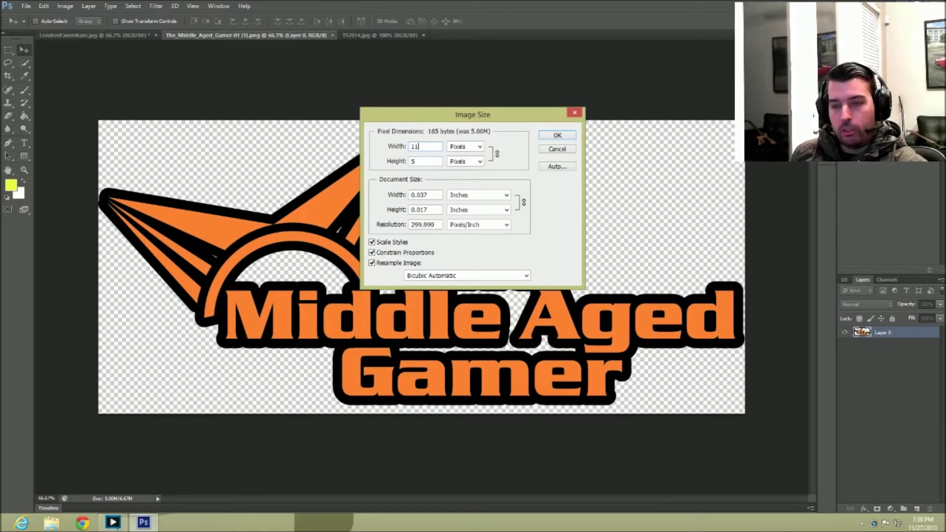
{"action": "left_click", "coordinate": [556, 133]}
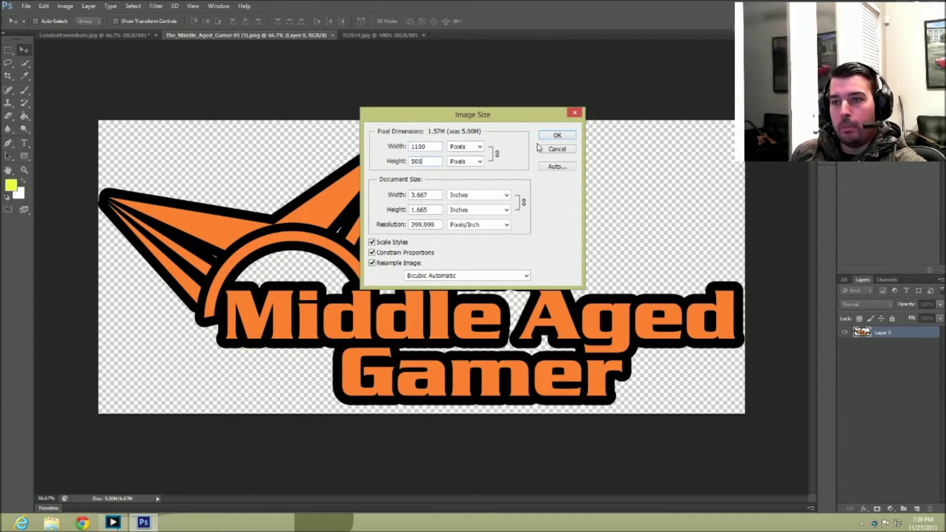
{"action": "left_click", "coordinate": [559, 135]}
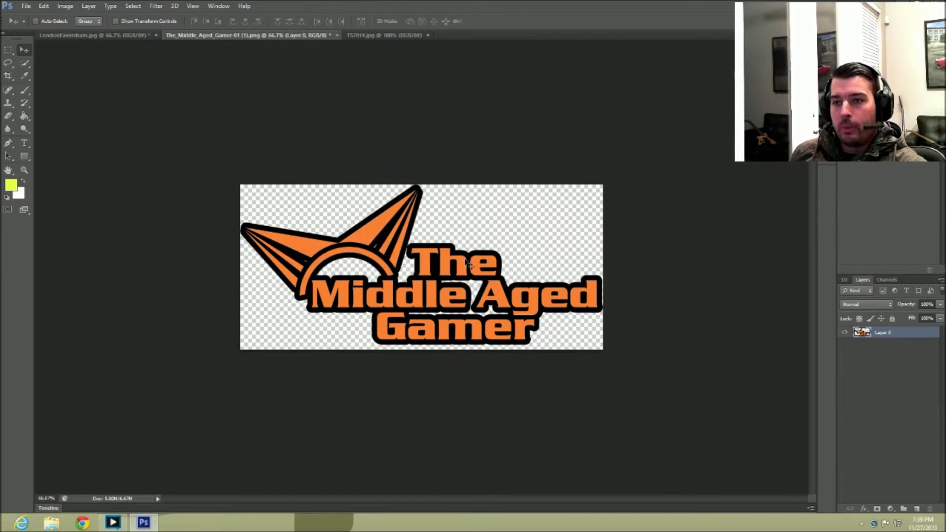
{"action": "left_click_drag", "start_coordinate": [465, 261], "coordinate": [599, 337]}
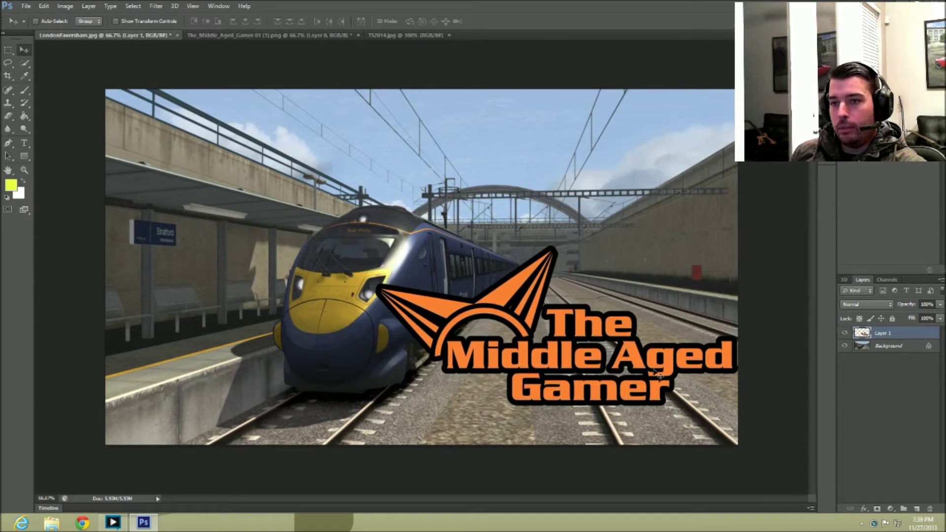
Try the original-size TS2014 logo on the train picture, then delete that too-small layer
{"action": "left_click", "coordinate": [392, 35]}
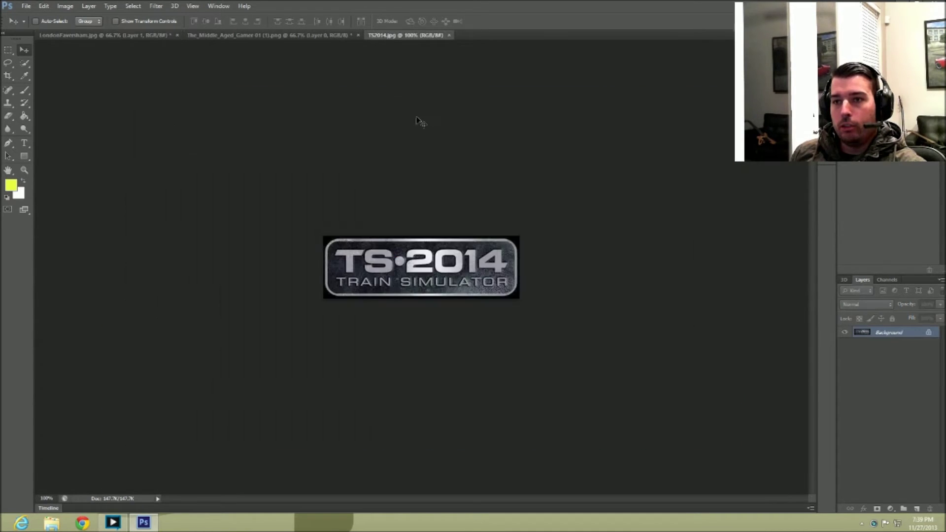
{"action": "left_click_drag", "start_coordinate": [453, 273], "coordinate": [258, 339]}
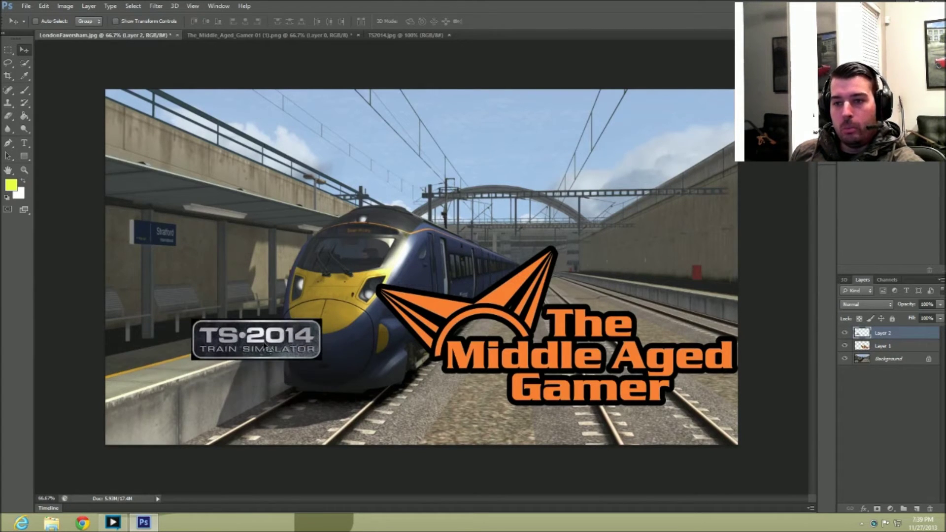
{"action": "key", "text": "Delete"}
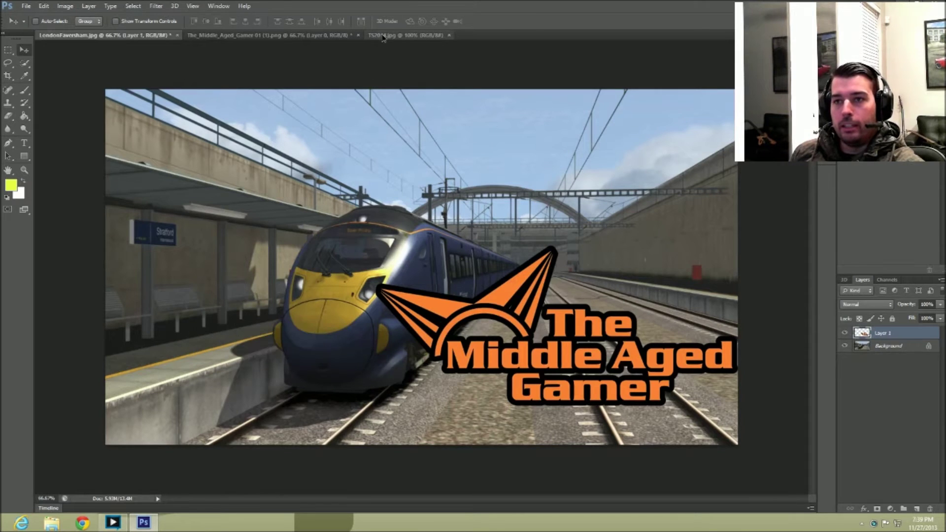
{"action": "left_click", "coordinate": [384, 36]}
Resize the TS2014 logo to 1000 × 320 px and place it along the train picture's left edge
{"action": "left_click", "coordinate": [75, 7]}
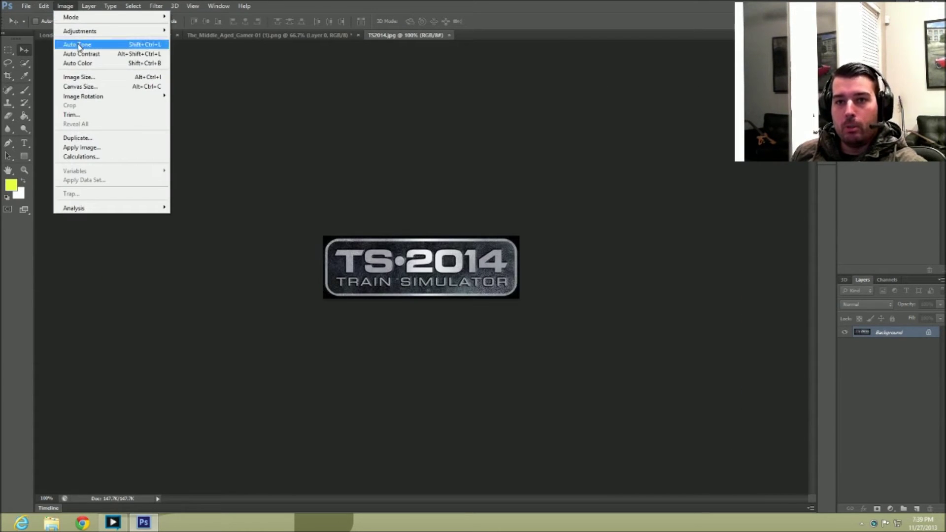
{"action": "left_click", "coordinate": [92, 78]}
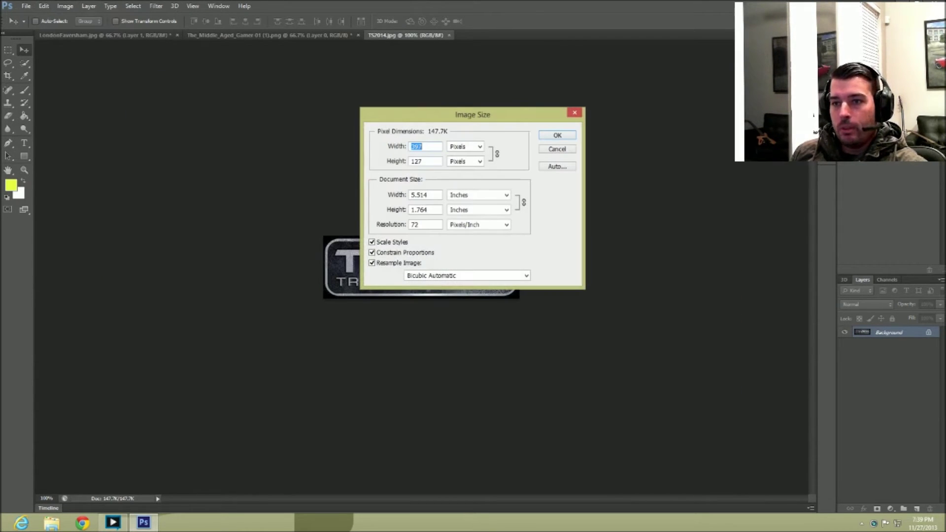
{"action": "type", "text": "1000"}
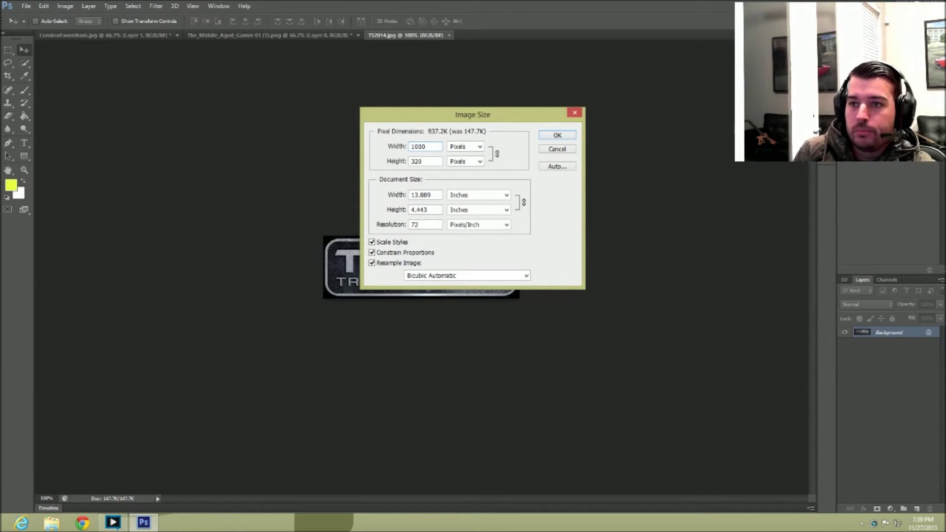
{"action": "key", "text": "Return"}
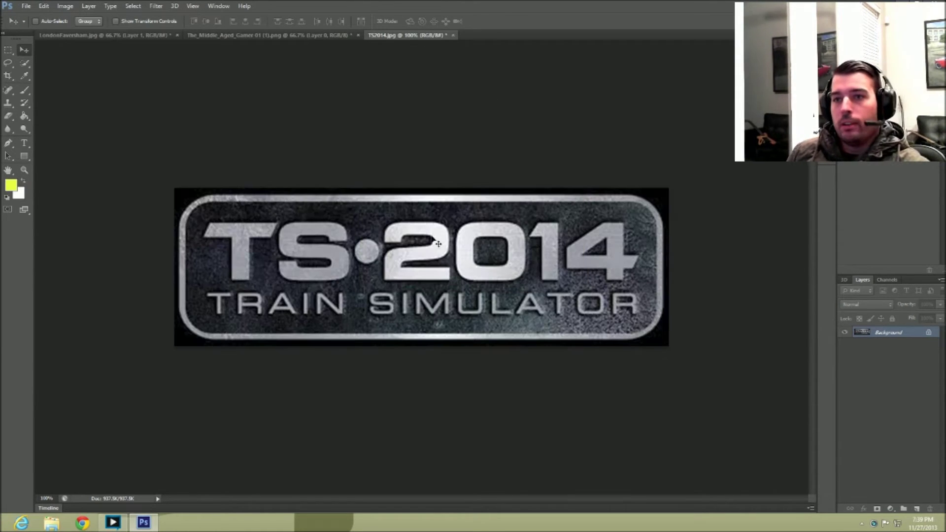
{"action": "left_click_drag", "start_coordinate": [98, 61], "coordinate": [296, 363]}
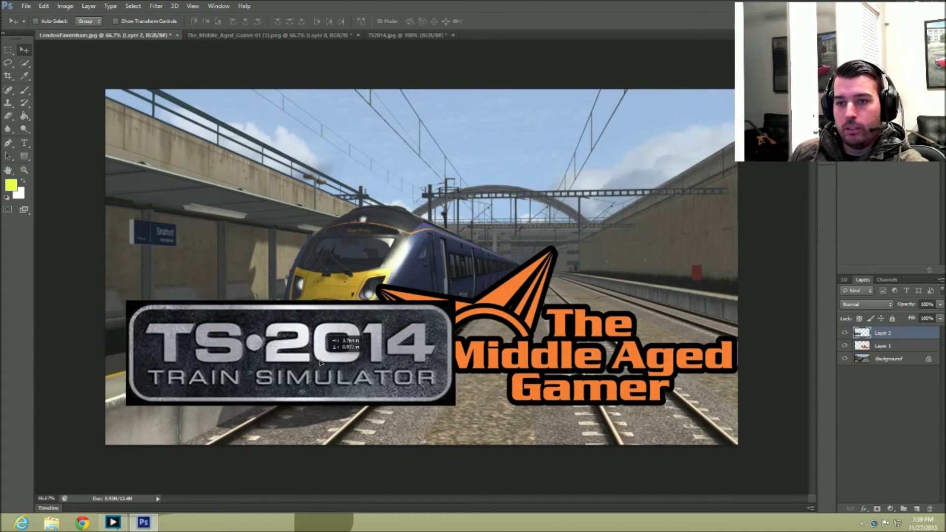
{"action": "left_click_drag", "start_coordinate": [320, 364], "coordinate": [320, 363]}
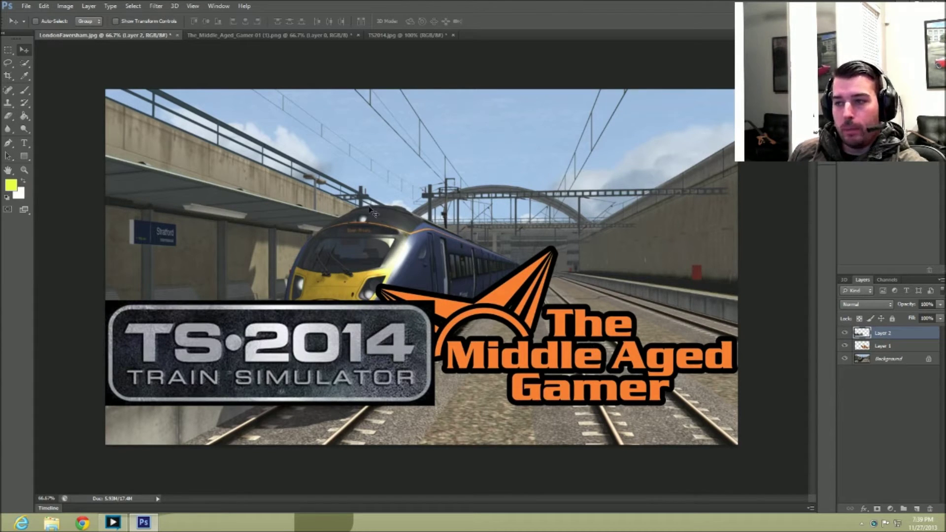
Restack the orange logo above Layer 2, nudge the TS2014 logo, then remove it
{"action": "left_click", "coordinate": [886, 347]}
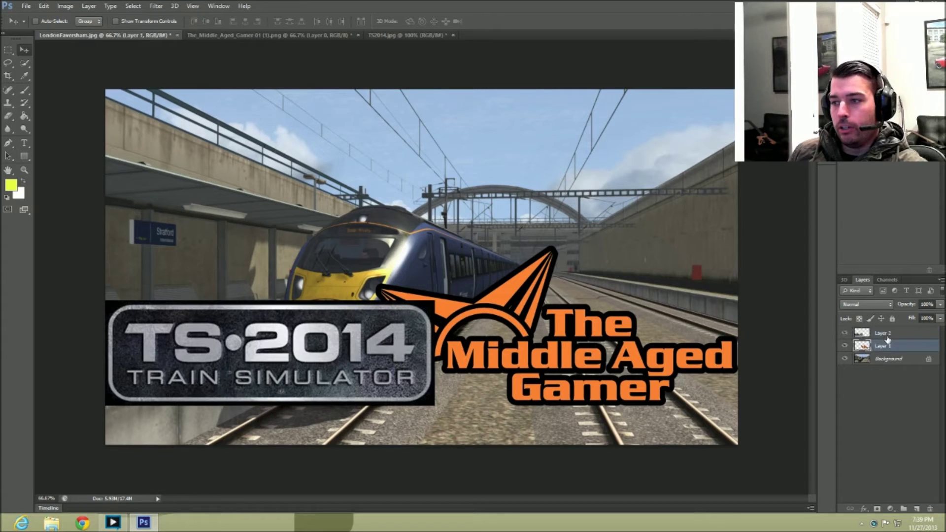
{"action": "left_click_drag", "start_coordinate": [883, 333], "coordinate": [890, 353]}
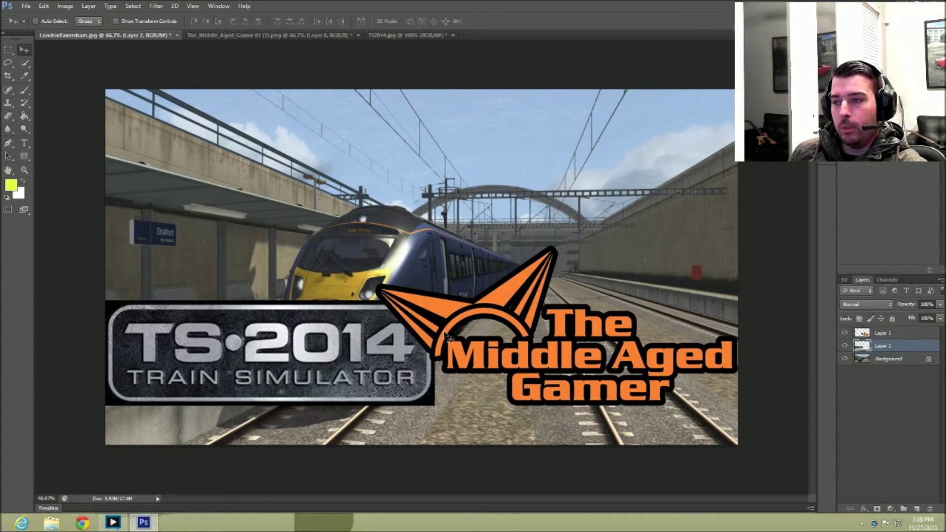
{"action": "left_click", "coordinate": [890, 336]}
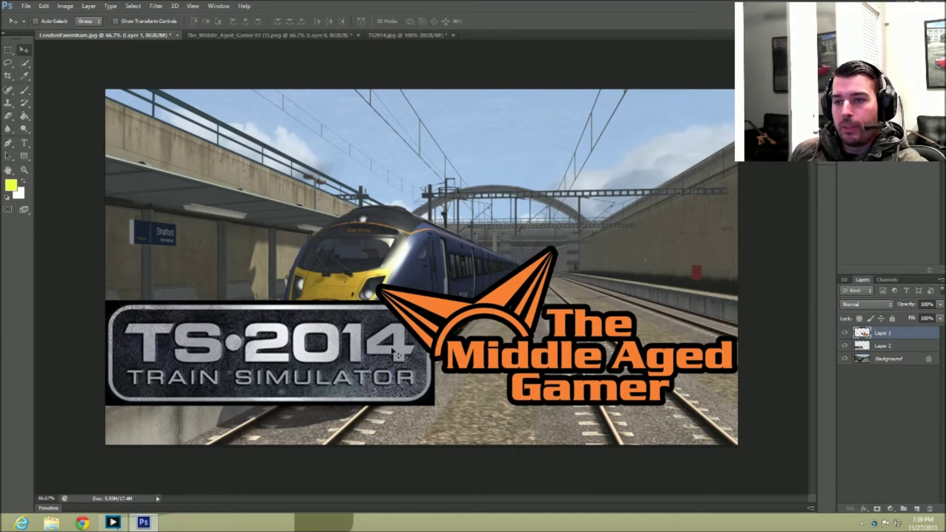
{"action": "left_click", "coordinate": [897, 351]}
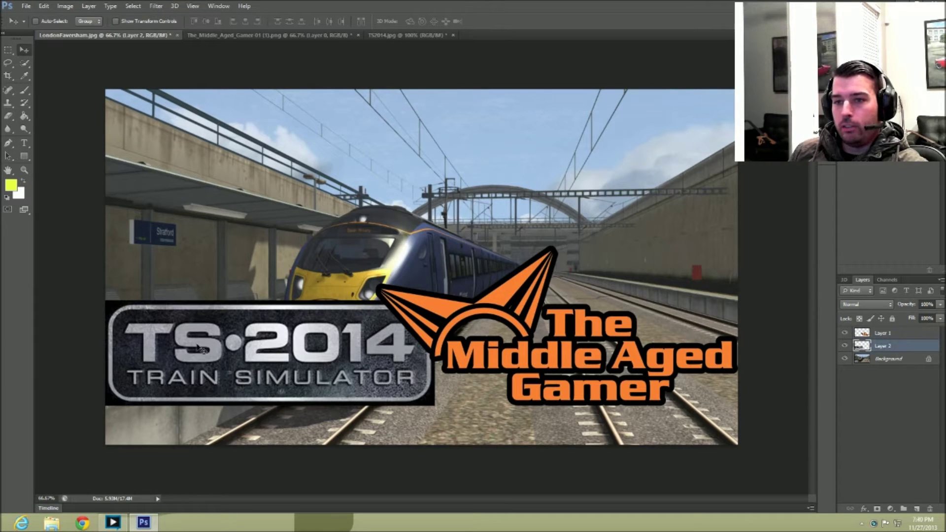
{"action": "left_click_drag", "start_coordinate": [202, 350], "coordinate": [212, 343]}
{"action": "key", "text": "ctrl+alt+z"}
{"action": "key", "text": "ctrl+alt+z"}
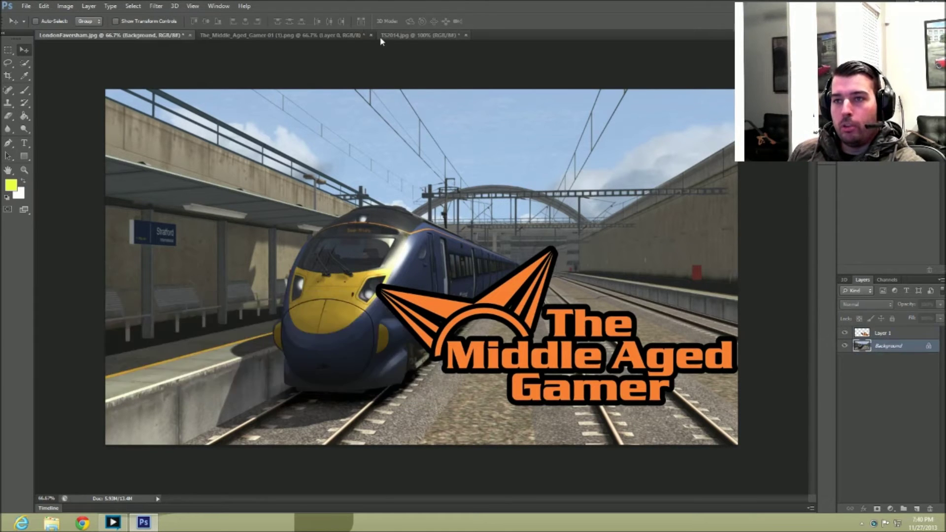
Resize the TS2014 logo to 900 px wide
{"action": "left_click", "coordinate": [392, 35]}
{"action": "left_click", "coordinate": [65, 6]}
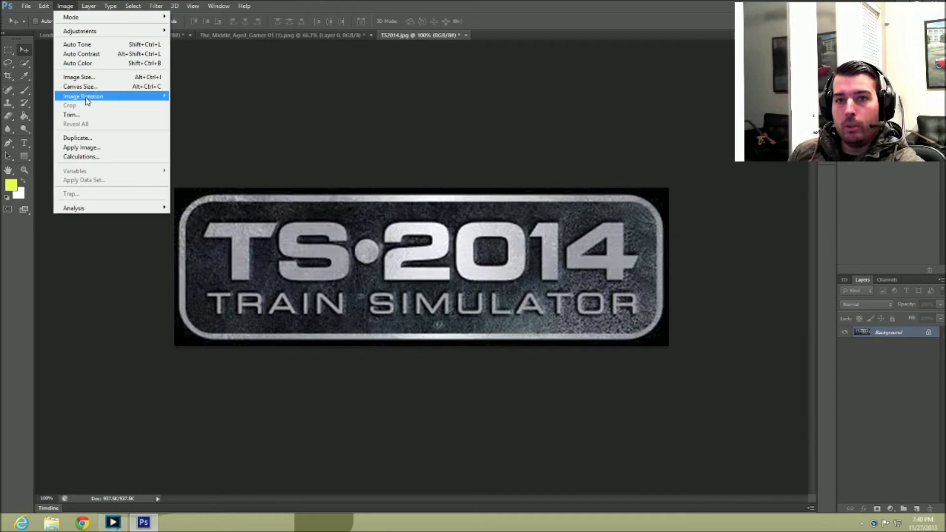
{"action": "left_click", "coordinate": [79, 78]}
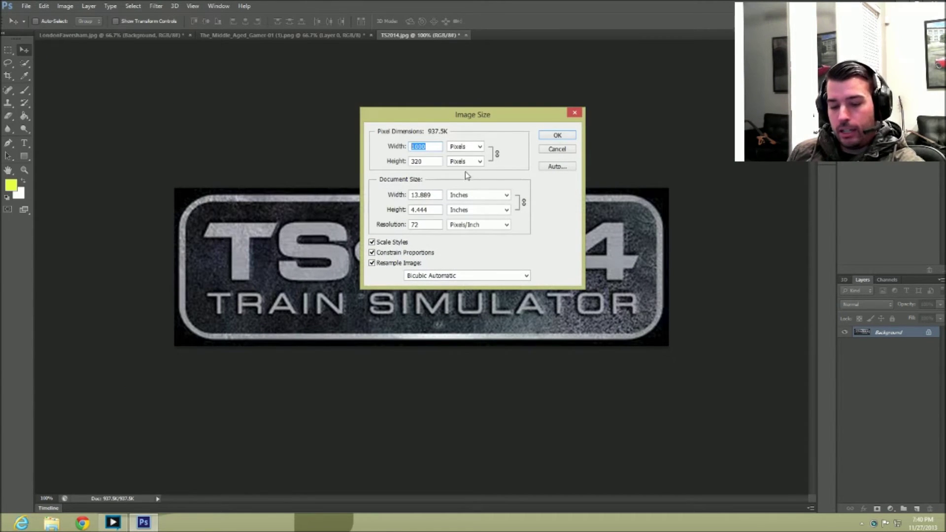
{"action": "type", "text": "900"}
{"action": "left_click", "coordinate": [556, 135]}
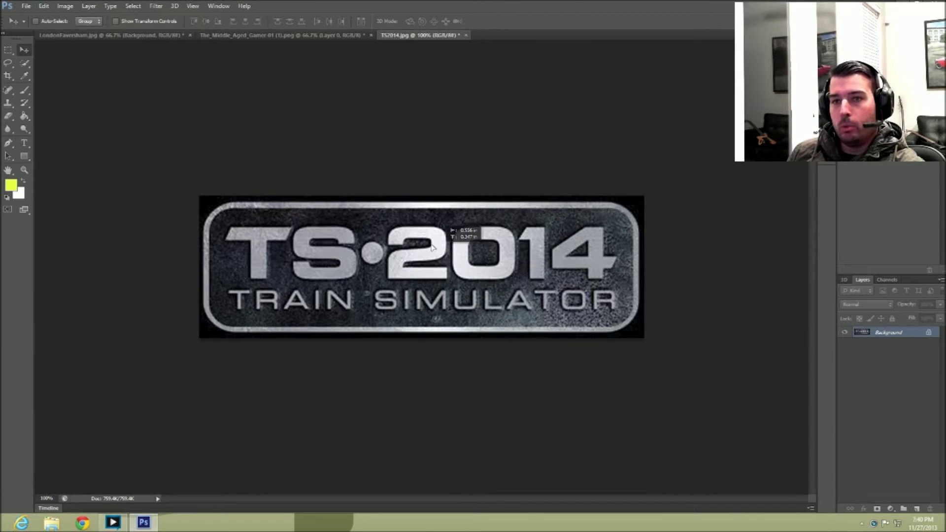
Paste the 900 px TS2014 logo into the train thumbnail's lower-left corner and select Layer 1
{"action": "left_click", "coordinate": [135, 39]}
{"action": "key", "text": "ctrl+v"}
{"action": "left_click_drag", "start_coordinate": [250, 310], "coordinate": [279, 370]}
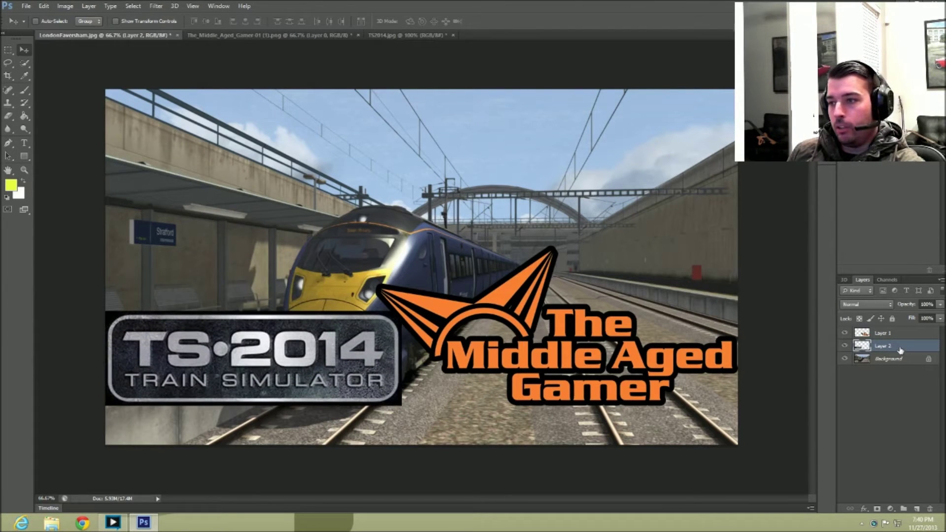
{"action": "left_click", "coordinate": [885, 336]}
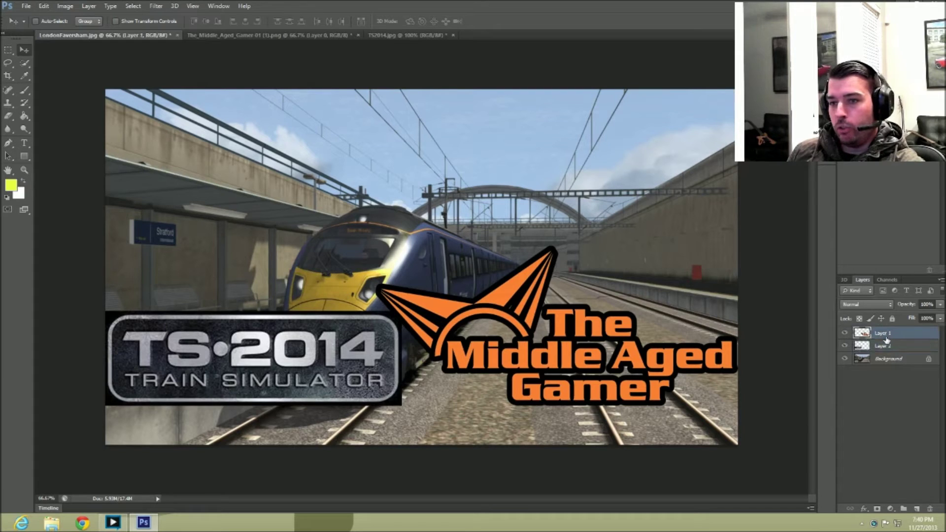
{"action": "left_click", "coordinate": [22, 146]}
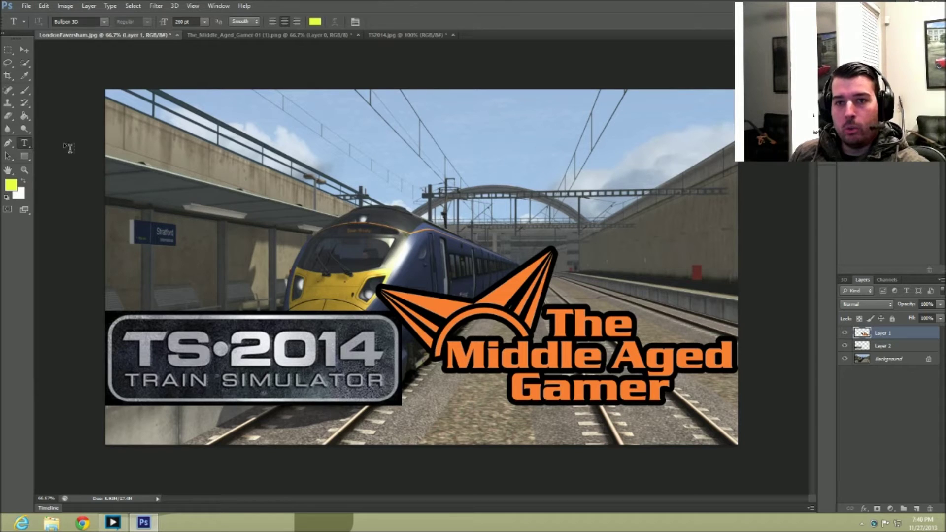
Draw a text box across the top of the image, type TRAINS, then erase it
{"action": "left_click_drag", "start_coordinate": [123, 117], "coordinate": [726, 267]}
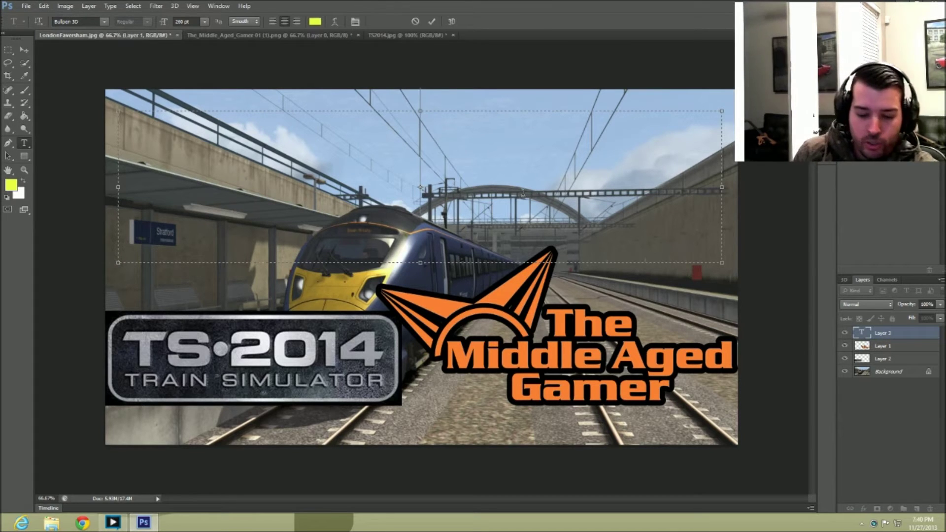
{"action": "type", "text": "TRAINS"}
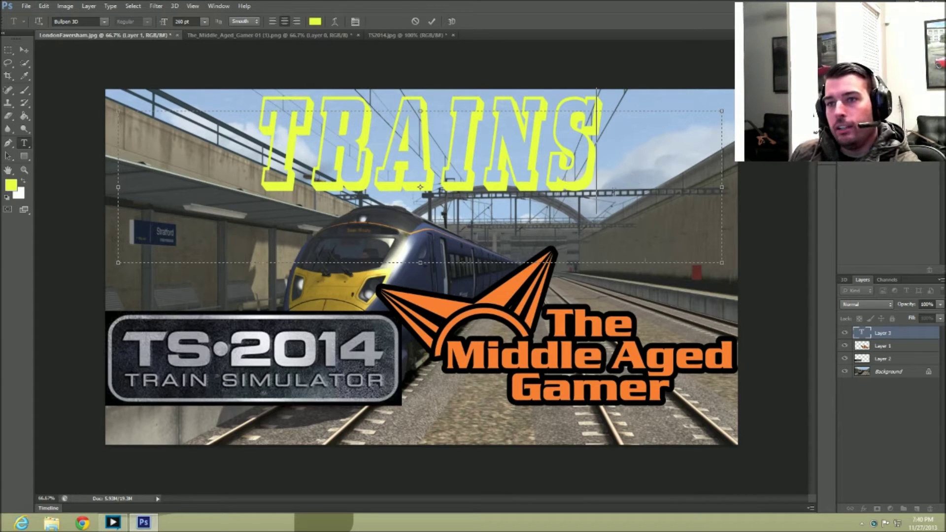
{"action": "key", "text": "BackSpace"}
{"action": "key", "text": "BackSpace"}
{"action": "key", "text": "BackSpace"}
{"action": "key", "text": "BackSpace"}
{"action": "key", "text": "BackSpace"}
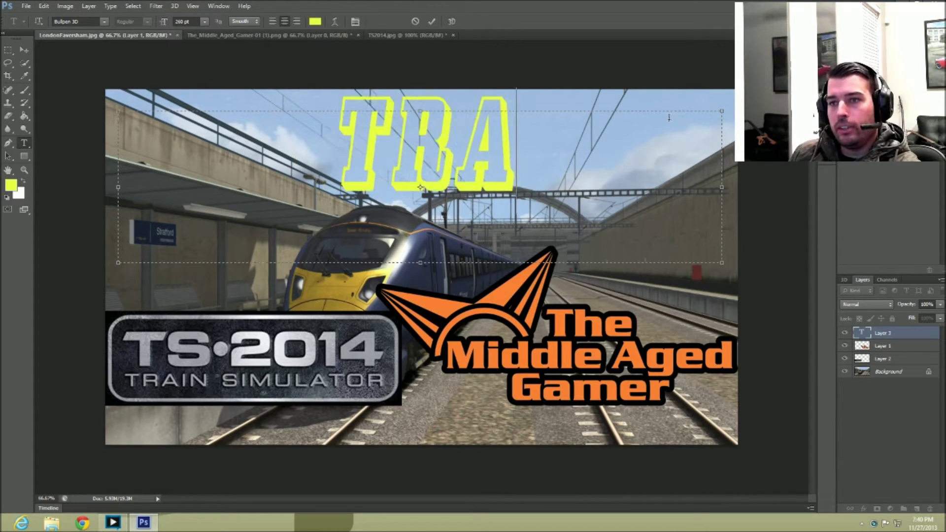
{"action": "key", "text": "BackSpace"}
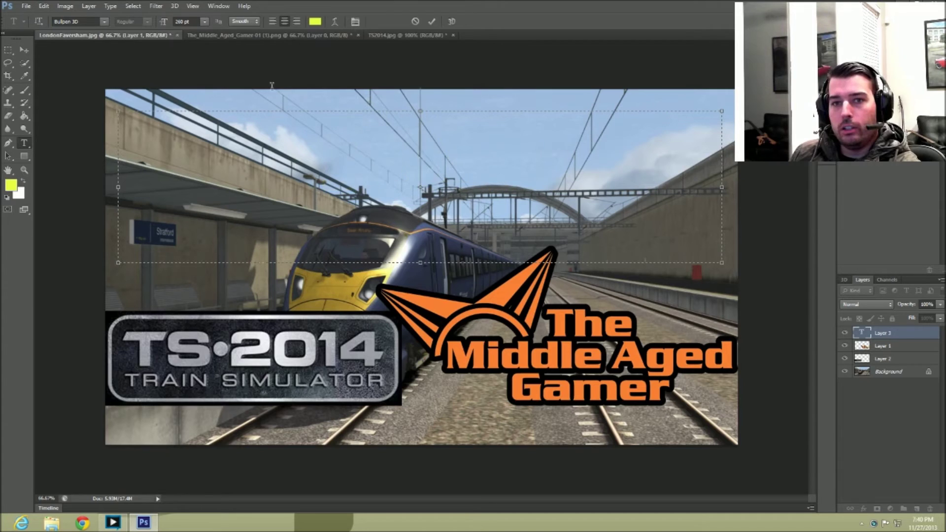
Set the text colour to red (ff0000) and type the committed title TRAINS
{"action": "left_click", "coordinate": [12, 185]}
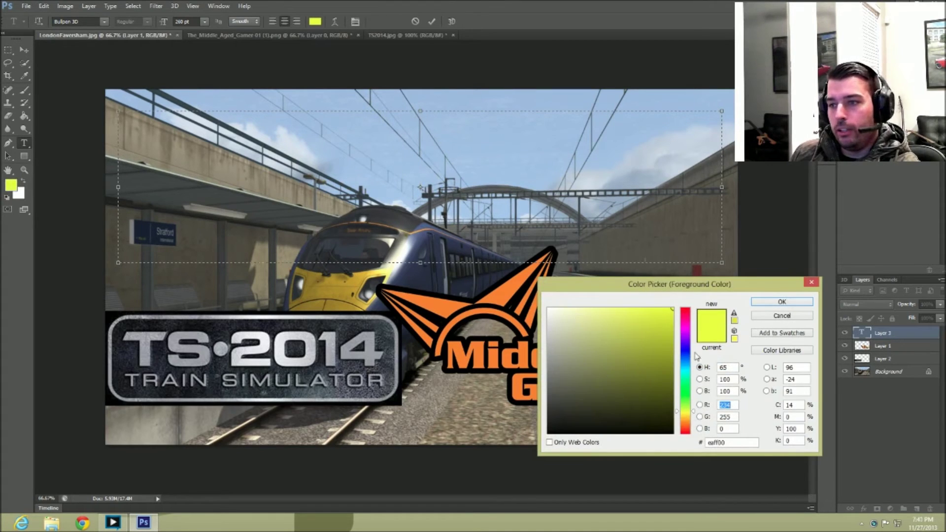
{"action": "left_click_drag", "start_coordinate": [696, 329], "coordinate": [646, 297]}
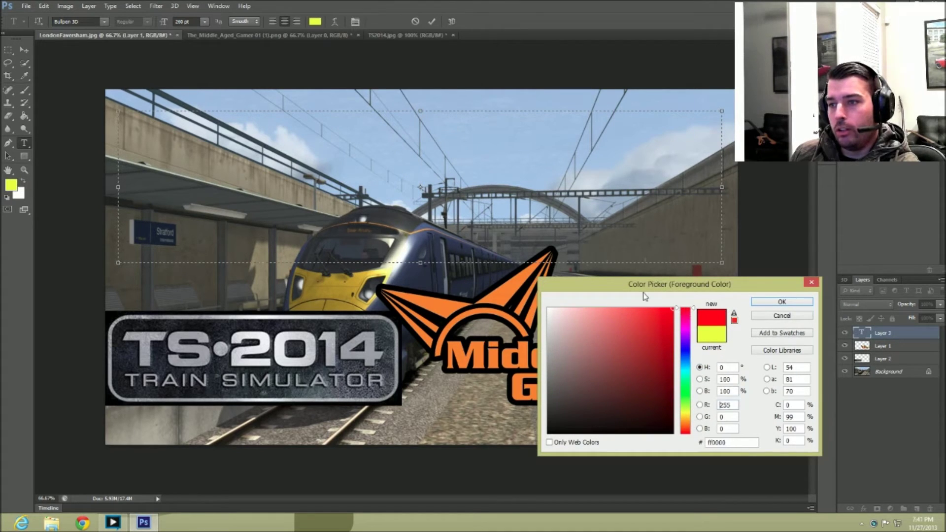
{"action": "left_click", "coordinate": [806, 304]}
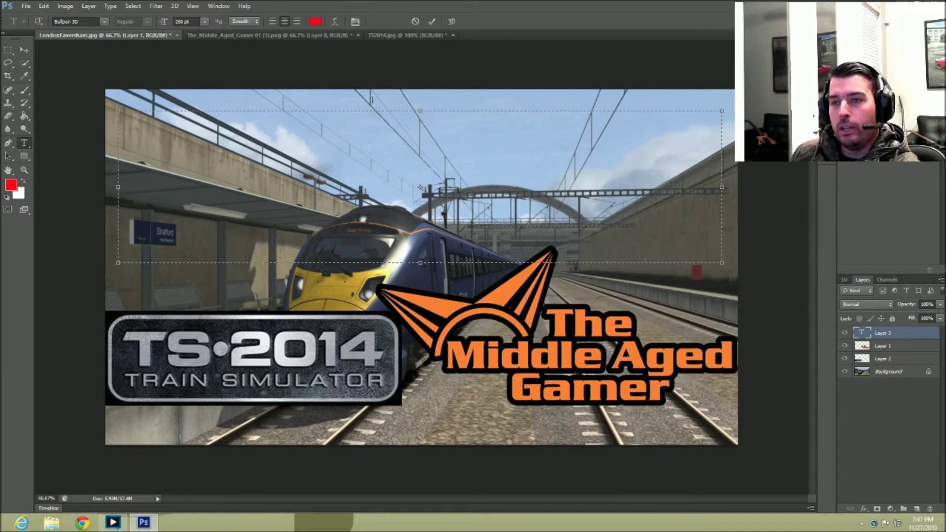
{"action": "type", "text": "TRAINS"}
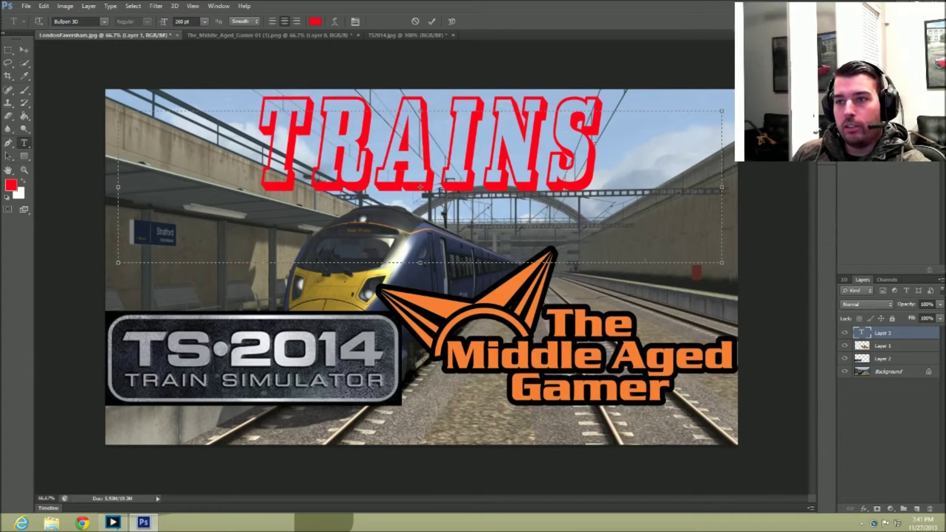
{"action": "left_click_drag", "start_coordinate": [596, 143], "coordinate": [243, 102]}
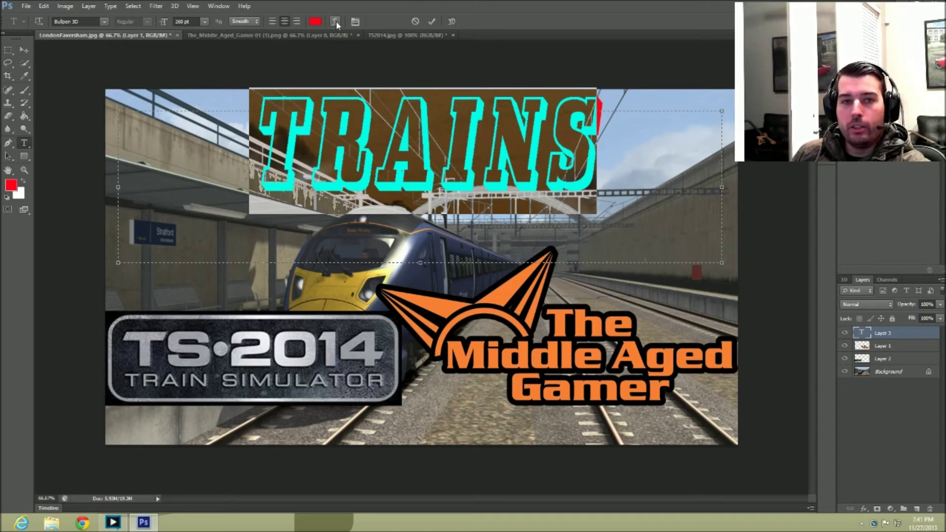
{"action": "left_click", "coordinate": [282, 131]}
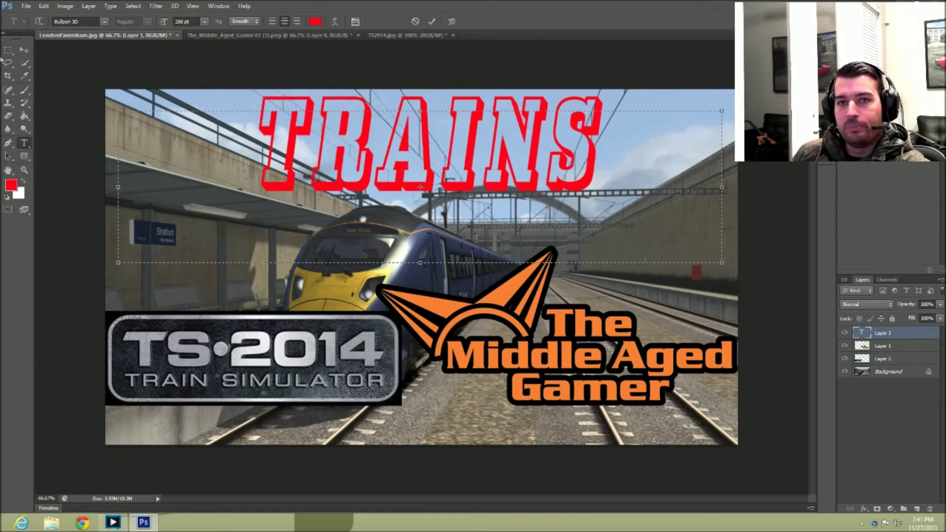
{"action": "left_click", "coordinate": [26, 51]}
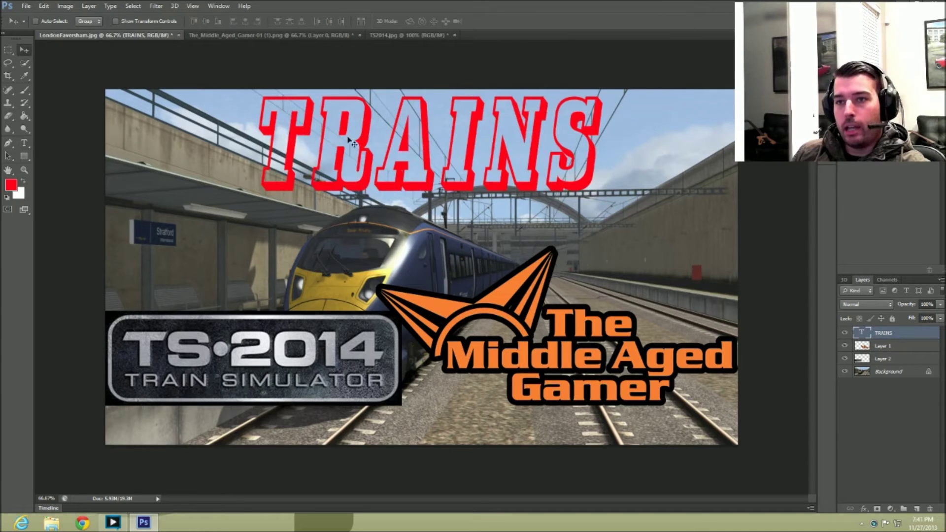
Drag and Shift-arrow nudge the TRAINS title down and right until centred above the train
{"action": "left_click_drag", "start_coordinate": [348, 141], "coordinate": [365, 165]}
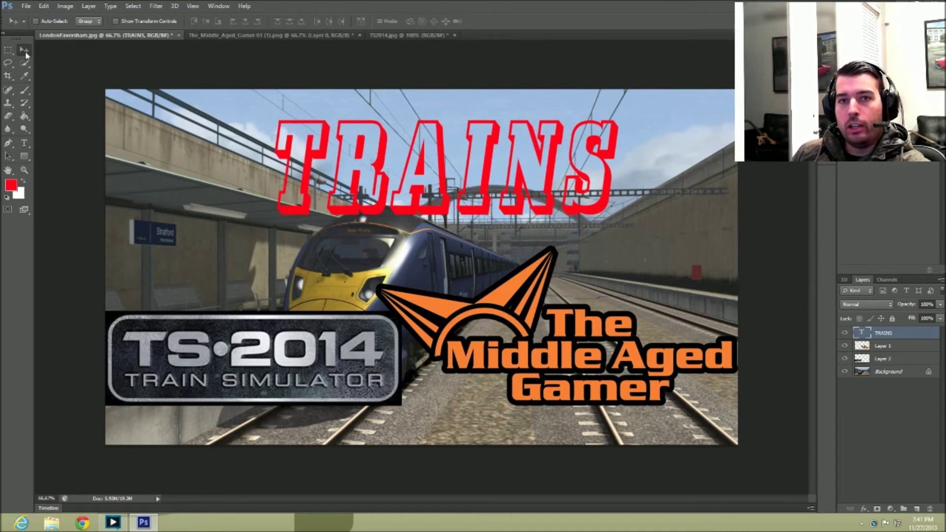
{"action": "key", "text": "shift+Left"}
{"action": "key", "text": "shift+Left"}
{"action": "key", "text": "shift+Left"}
{"action": "key", "text": "shift+Left"}
{"action": "key", "text": "shift+Left"}
{"action": "key", "text": "shift+Left"}
{"action": "key", "text": "shift+Left"}
{"action": "key", "text": "shift+Left"}
{"action": "key", "text": "shift+Left"}
{"action": "key", "text": "shift+Left"}
{"action": "key", "text": "shift+Left"}
{"action": "key", "text": "shift+Left"}
{"action": "key", "text": "shift+Left"}
{"action": "key", "text": "shift+Left"}
{"action": "key", "text": "shift+Left"}
{"action": "key", "text": "shift+Left"}
{"action": "key", "text": "shift+Left"}
{"action": "key", "text": "shift+Up"}
{"action": "key", "text": "shift+Up"}
{"action": "key", "text": "shift+Up"}
{"action": "key", "text": "shift+Up"}
{"action": "key", "text": "shift+Up"}
{"action": "key", "text": "shift+Up"}
{"action": "key", "text": "shift+Up"}
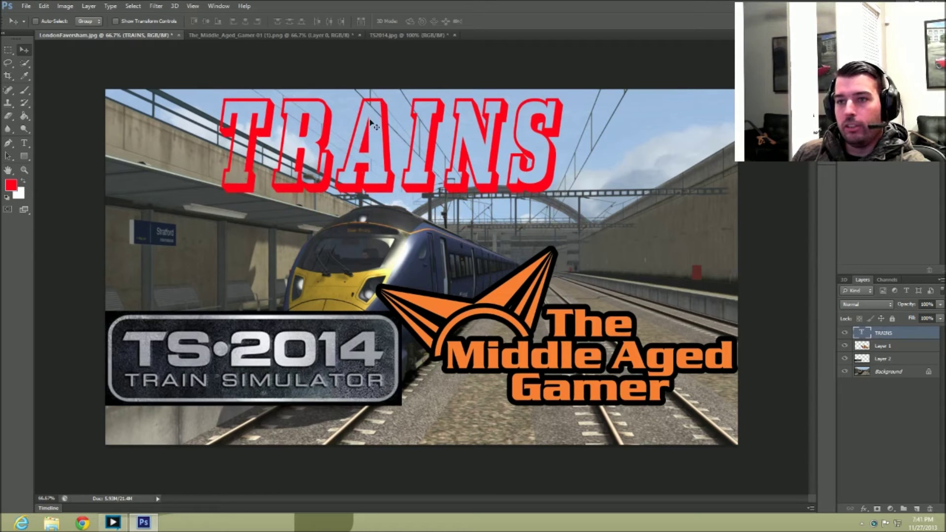
{"action": "left_click_drag", "start_coordinate": [367, 128], "coordinate": [414, 162]}
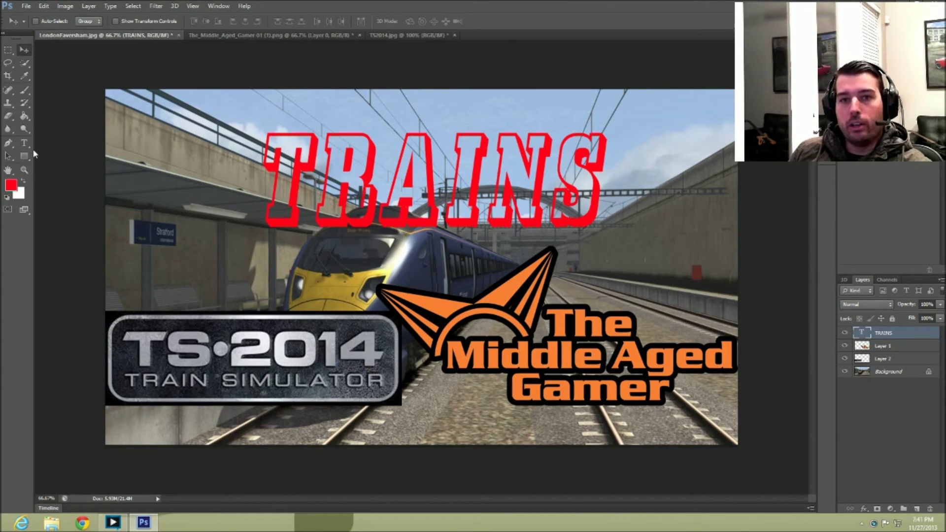
Rasterize the TRAINS title and set the Paint Bucket colour to bright yellow fff000
{"action": "left_click", "coordinate": [24, 117]}
{"action": "left_click", "coordinate": [349, 184]}
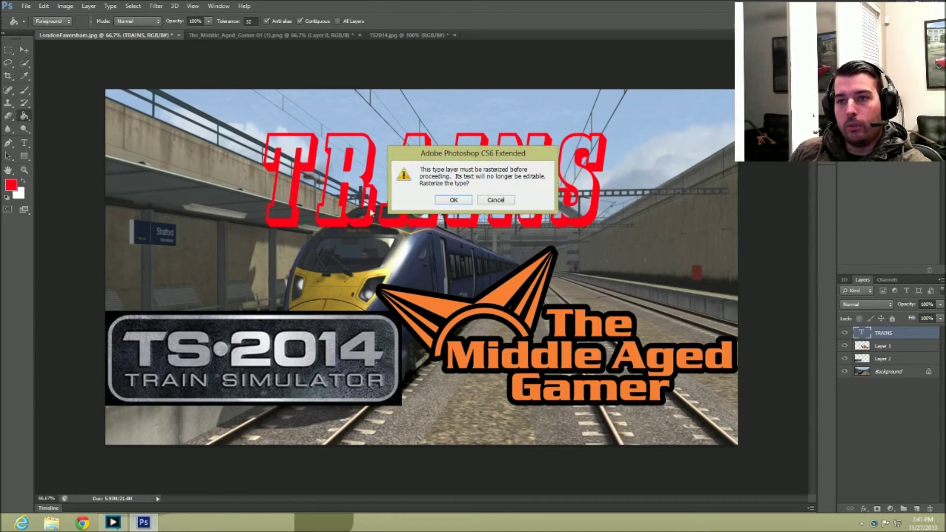
{"action": "left_click", "coordinate": [454, 201]}
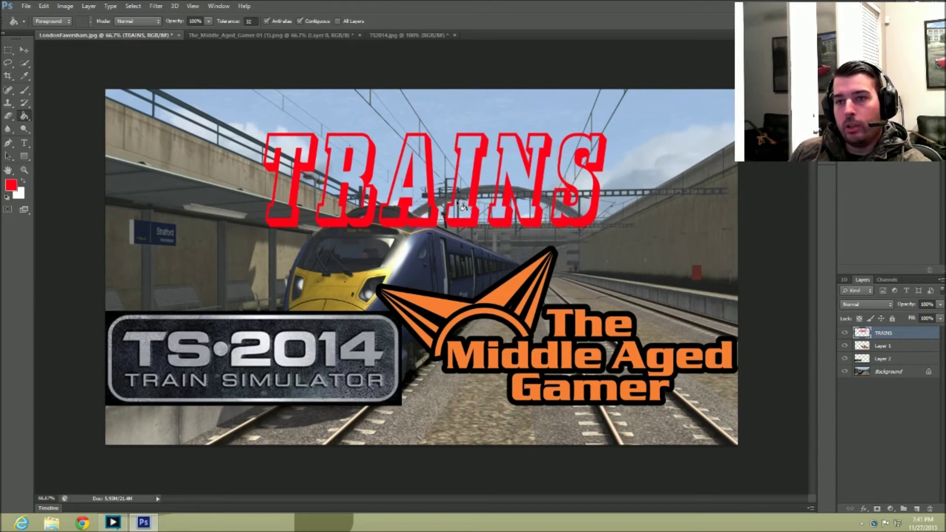
{"action": "left_click", "coordinate": [12, 186]}
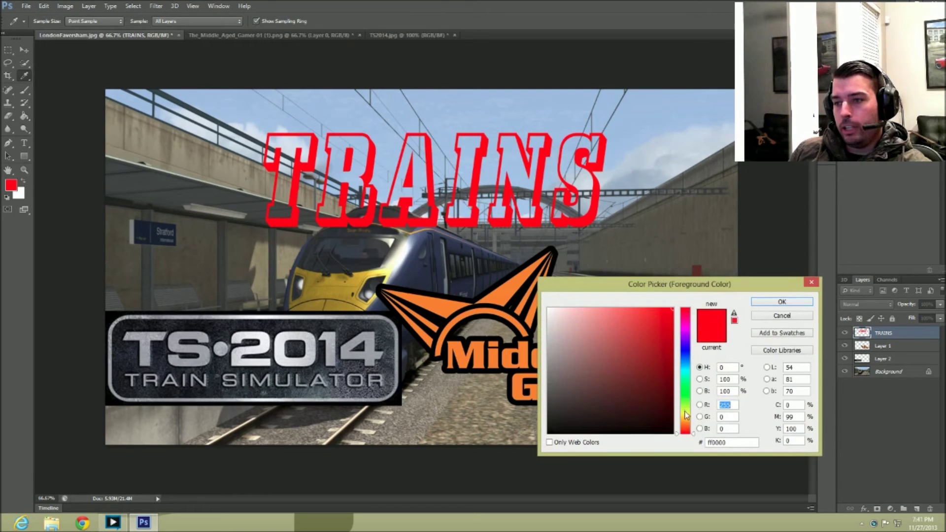
{"action": "left_click", "coordinate": [686, 416]}
{"action": "left_click_drag", "start_coordinate": [655, 319], "coordinate": [673, 309]}
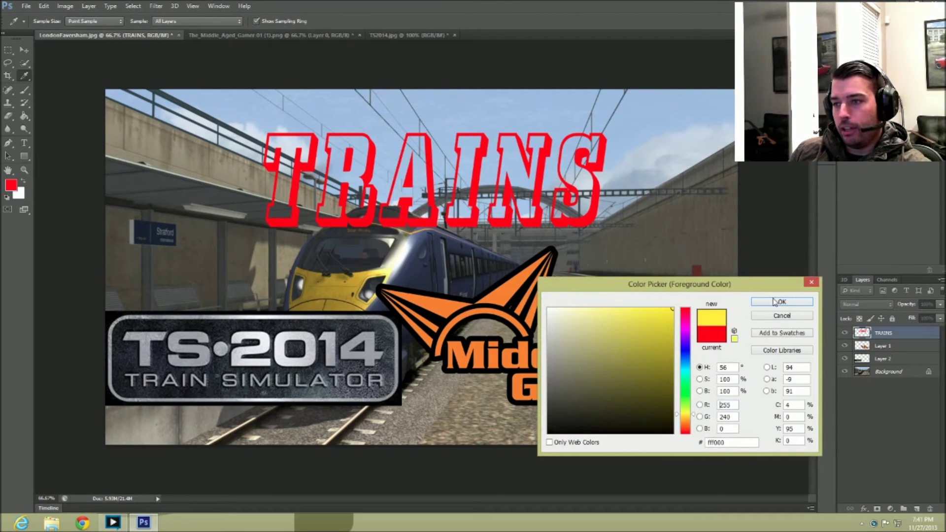
{"action": "left_click", "coordinate": [774, 302]}
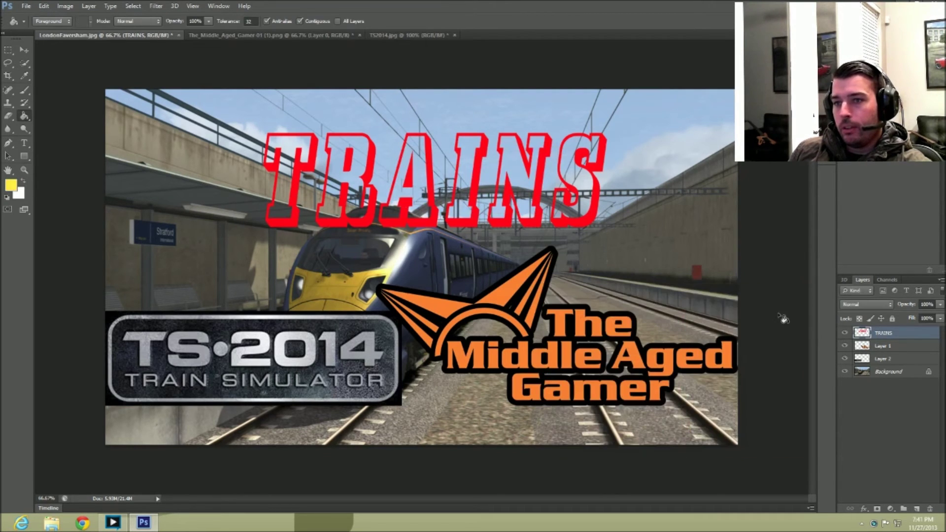
Fill the letters T, R, A, I and N of TRAINS with yellow
{"action": "left_click", "coordinate": [290, 153]}
{"action": "left_click", "coordinate": [352, 150]}
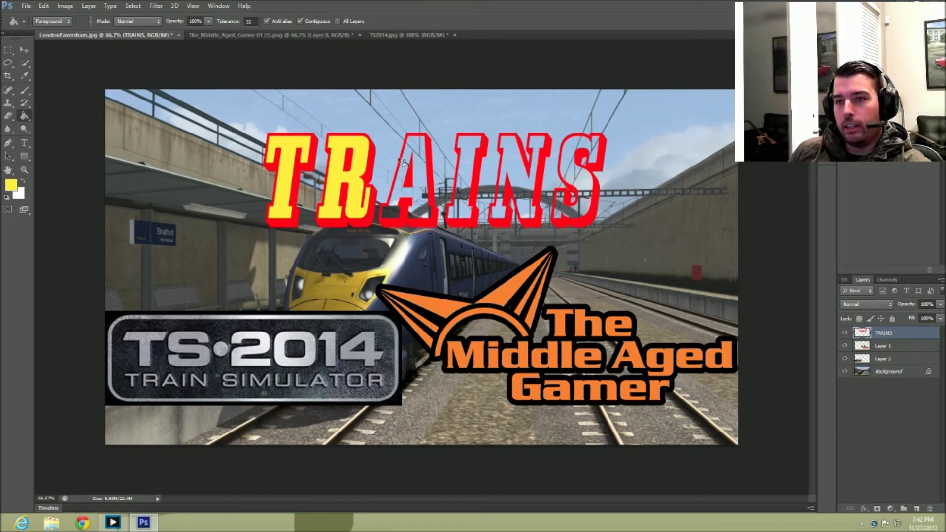
{"action": "left_click", "coordinate": [418, 153]}
{"action": "left_click", "coordinate": [471, 168]}
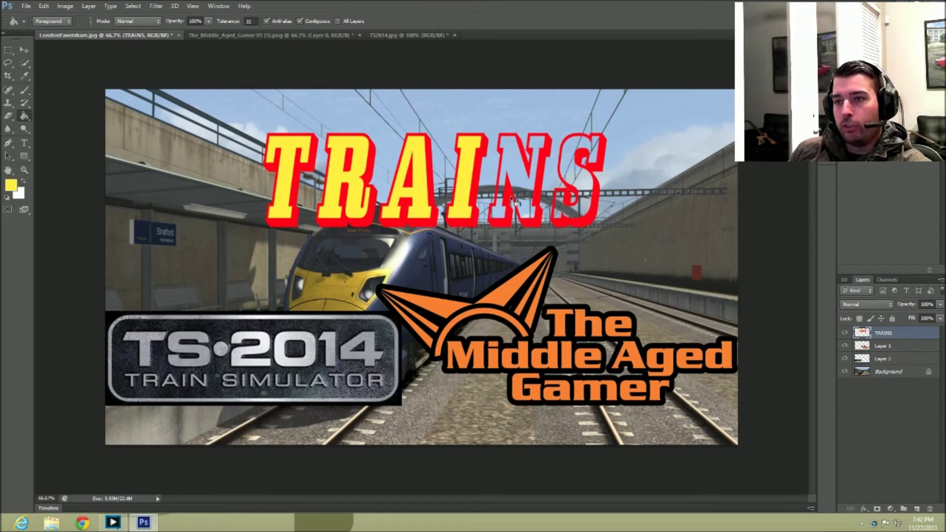
{"action": "left_click", "coordinate": [511, 199]}
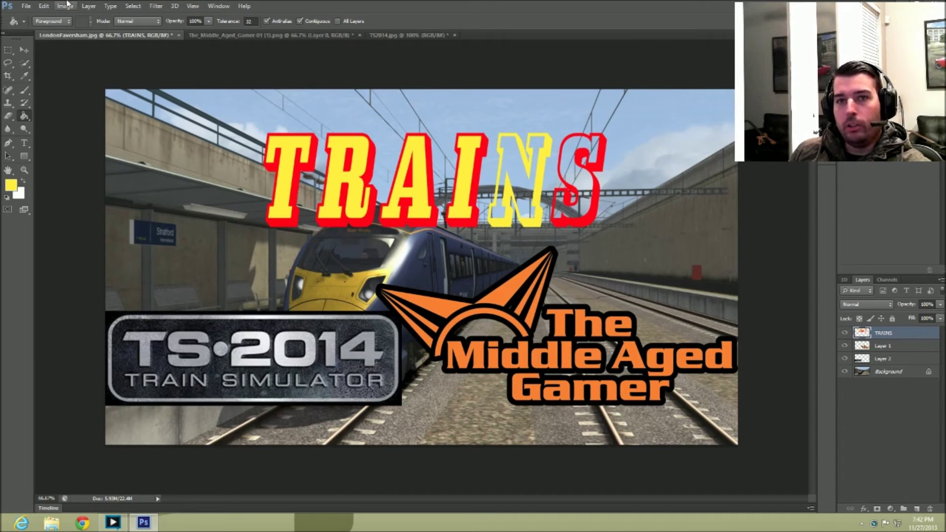
Undo the misfilled N, then repaint N and fill S yellow
{"action": "left_click", "coordinate": [50, 7]}
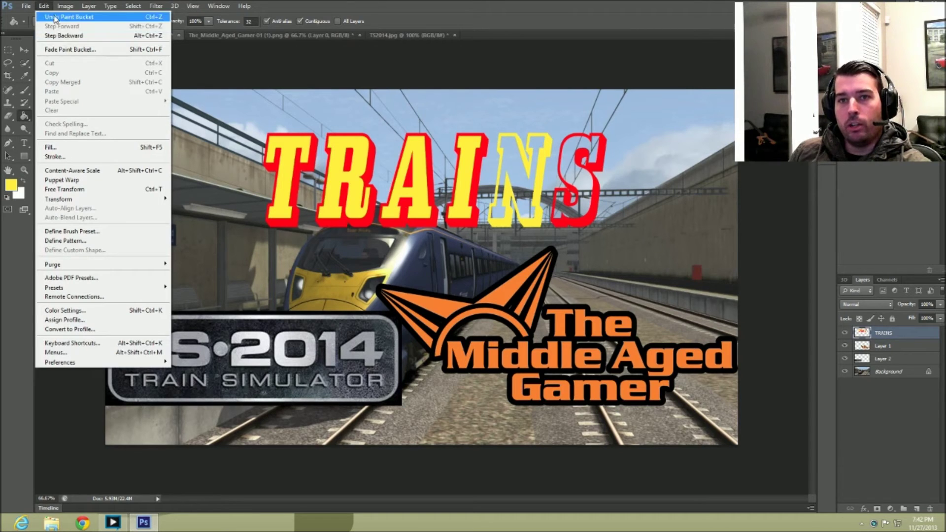
{"action": "left_click", "coordinate": [55, 16]}
{"action": "left_click", "coordinate": [513, 169]}
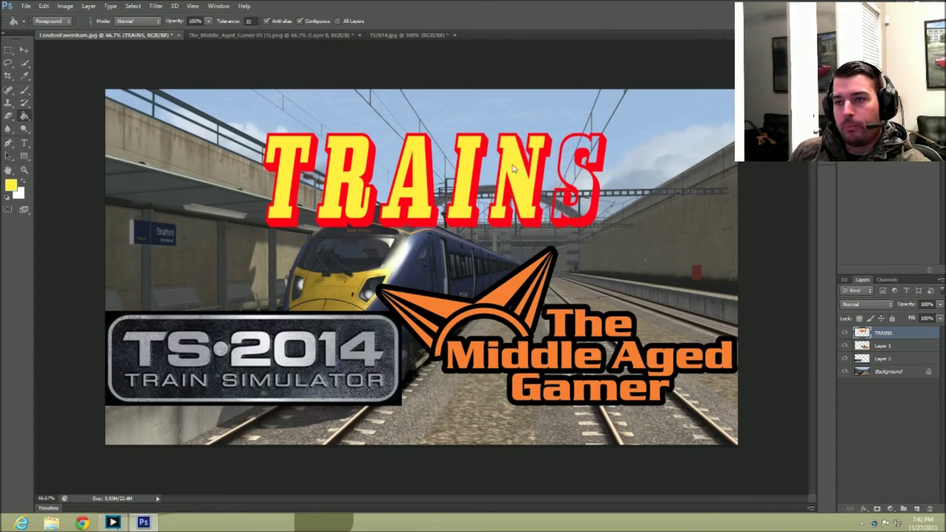
{"action": "left_click", "coordinate": [577, 157]}
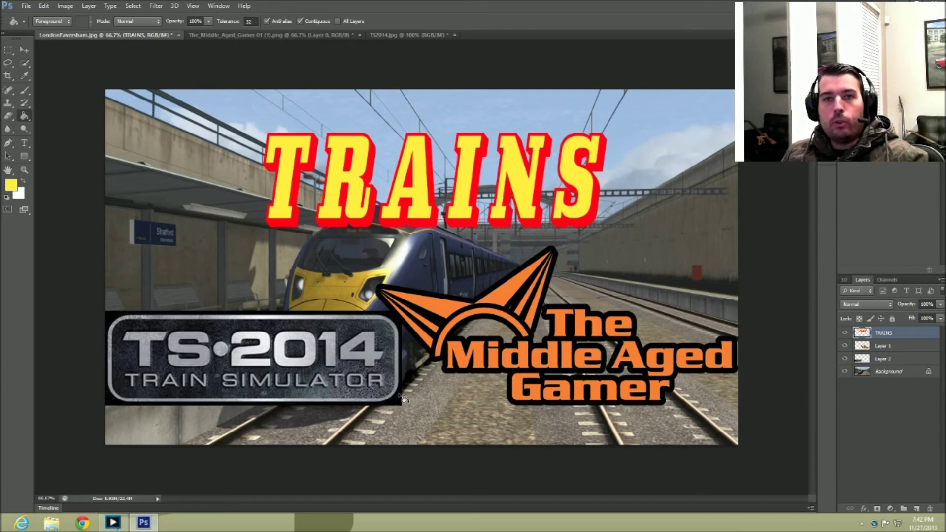
{"action": "left_click", "coordinate": [24, 6]}
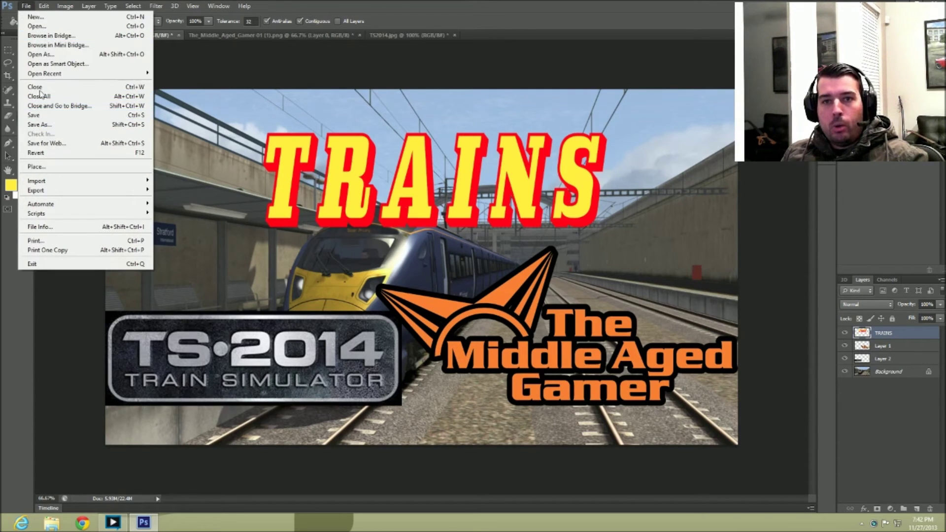
Save the thumbnail as a Maximum-quality JPEG named Trains
{"action": "left_click", "coordinate": [40, 125]}
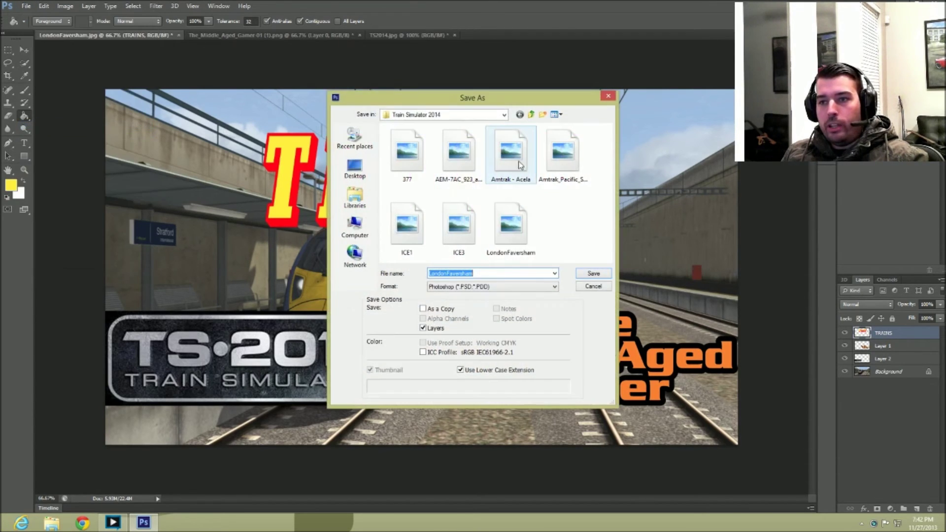
{"action": "left_click", "coordinate": [490, 288]}
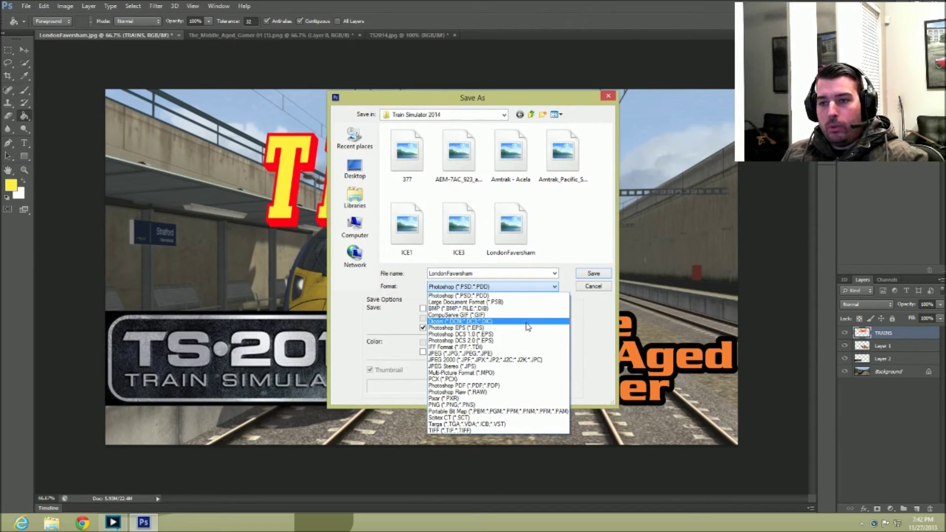
{"action": "left_click", "coordinate": [495, 356]}
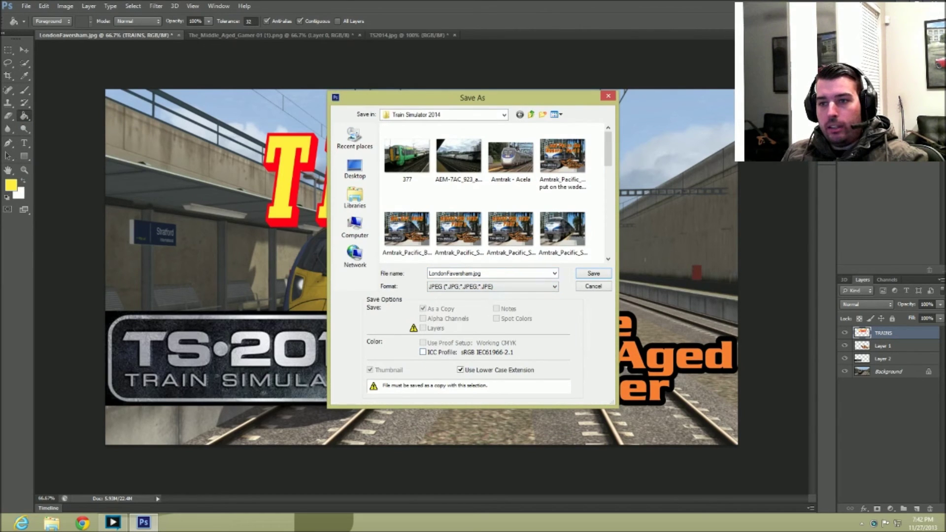
{"action": "double_click", "coordinate": [468, 275]}
{"action": "left_click_drag", "start_coordinate": [474, 274], "coordinate": [428, 274]}
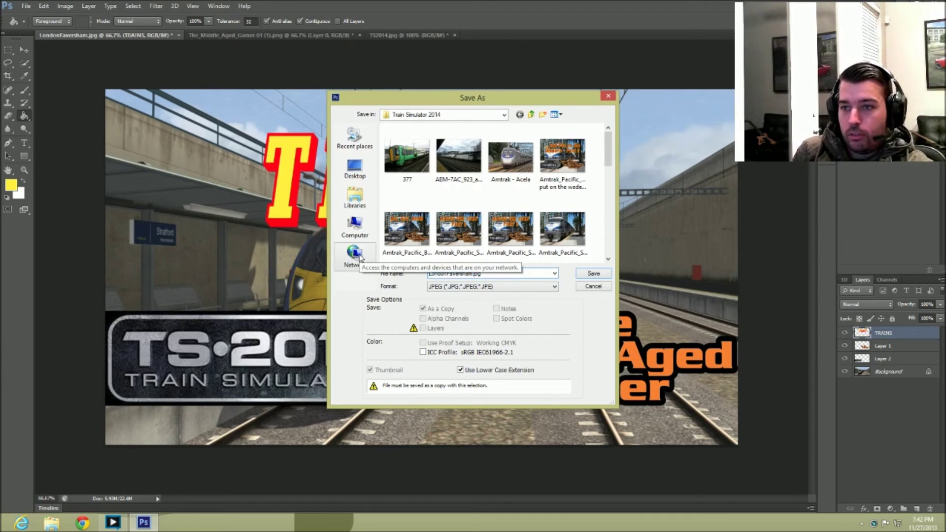
{"action": "left_click_drag", "start_coordinate": [471, 274], "coordinate": [429, 275]}
{"action": "type", "text": "Trains"}
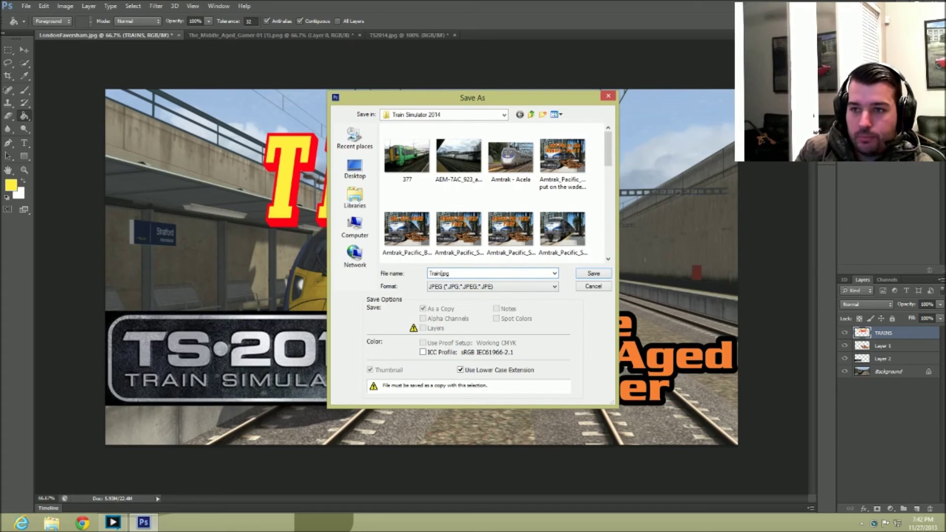
{"action": "key", "text": "Return"}
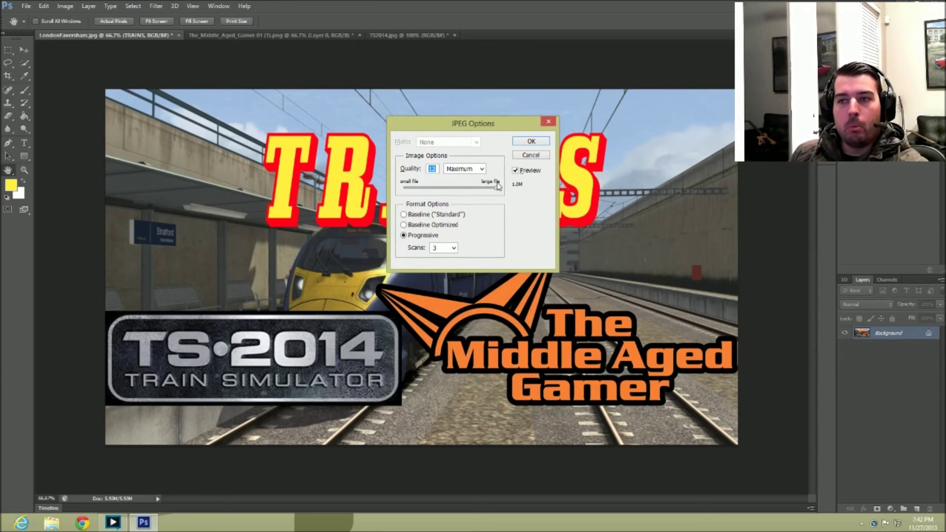
{"action": "left_click", "coordinate": [534, 145]}
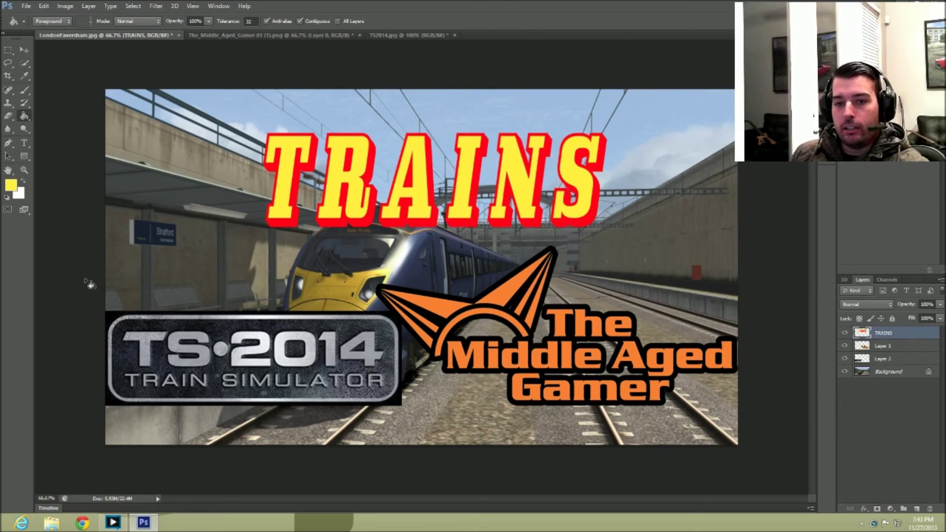
{"action": "left_click", "coordinate": [83, 525]}
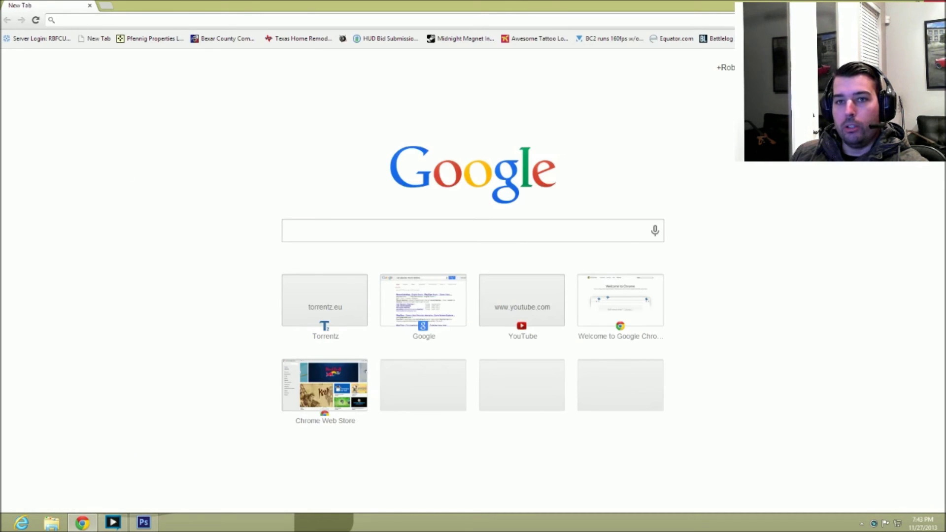
Go to YouTube's Video Manager and open the Warframe Mars Part 2 video for editing
{"action": "left_click", "coordinate": [101, 38]}
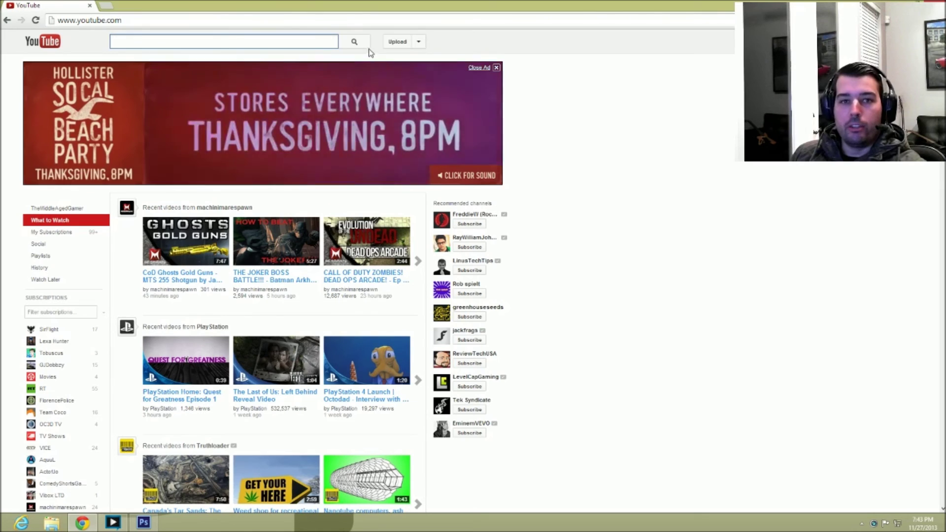
{"action": "left_click", "coordinate": [418, 42]}
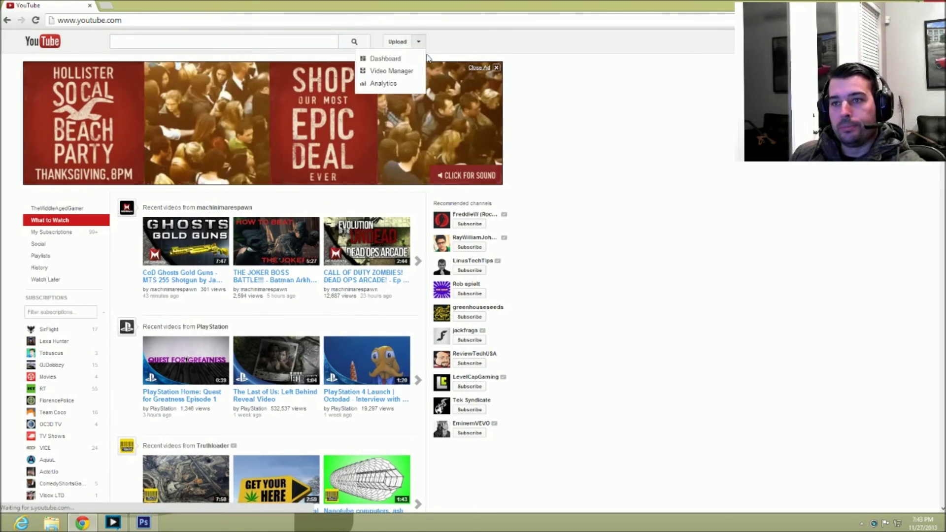
{"action": "left_click", "coordinate": [399, 71]}
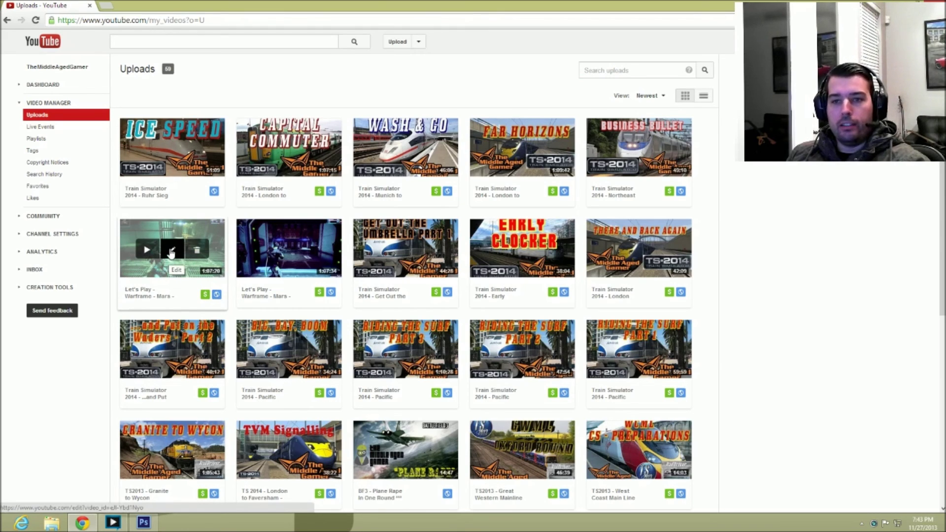
{"action": "left_click", "coordinate": [172, 252]}
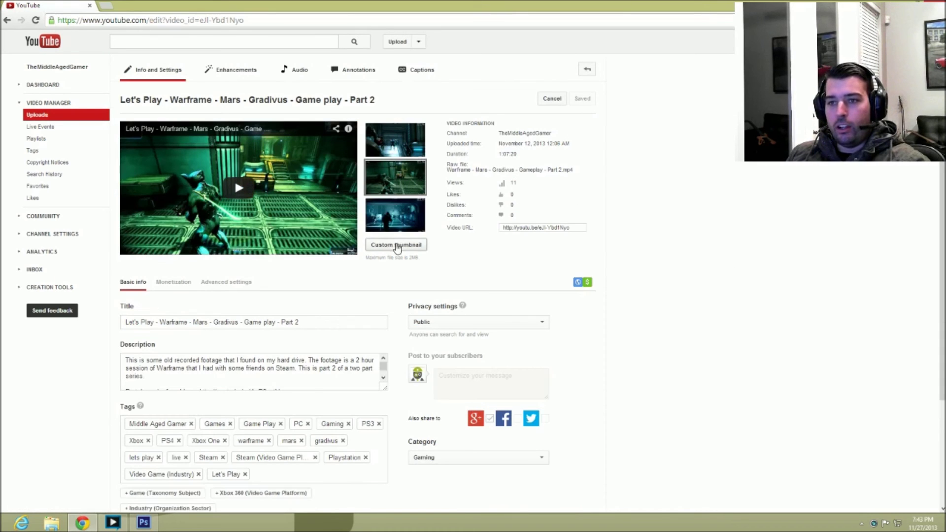
Browse to the saved Trains image for a custom thumbnail, then close the chooser without uploading
{"action": "mouse_move", "coordinate": [417, 260]}
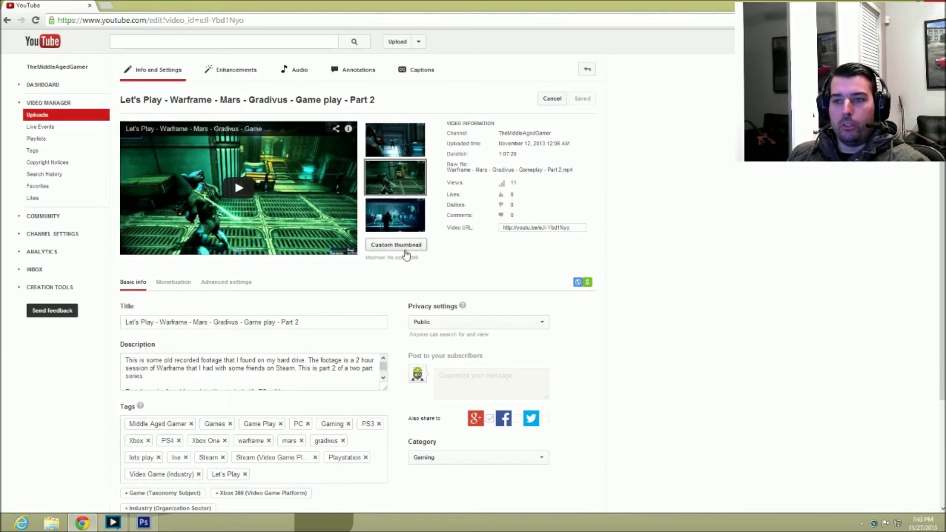
{"action": "left_click", "coordinate": [406, 246]}
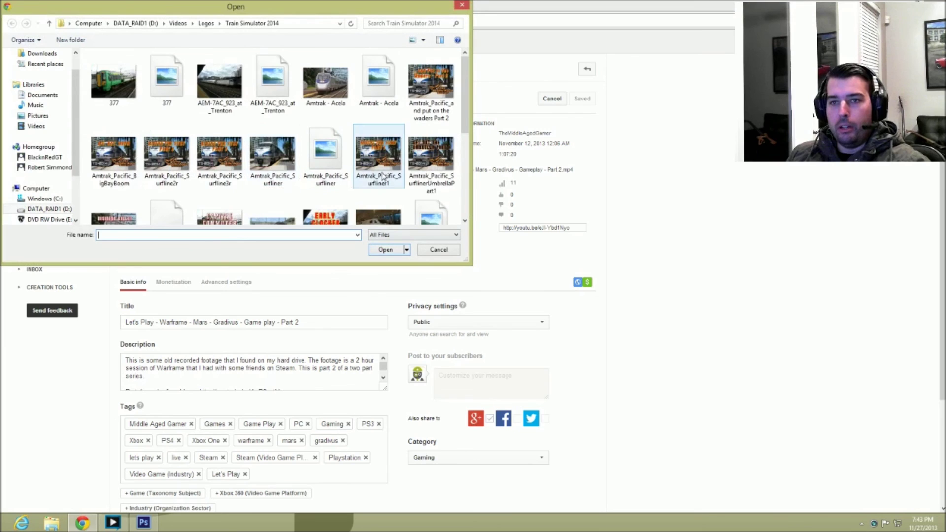
{"action": "left_click", "coordinate": [367, 182]}
{"action": "scroll", "coordinate": [395, 183], "scroll_direction": "down", "scroll_amount": 5}
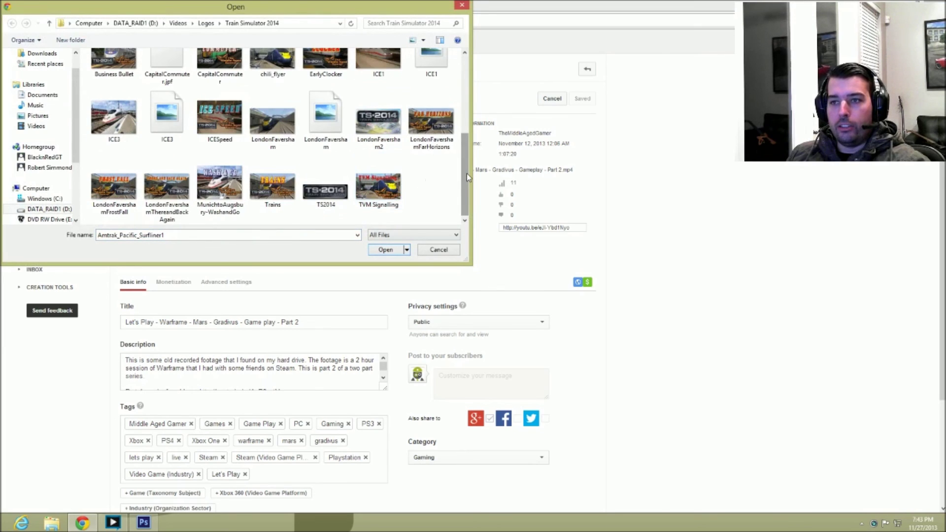
{"action": "left_click_drag", "start_coordinate": [467, 177], "coordinate": [466, 164]}
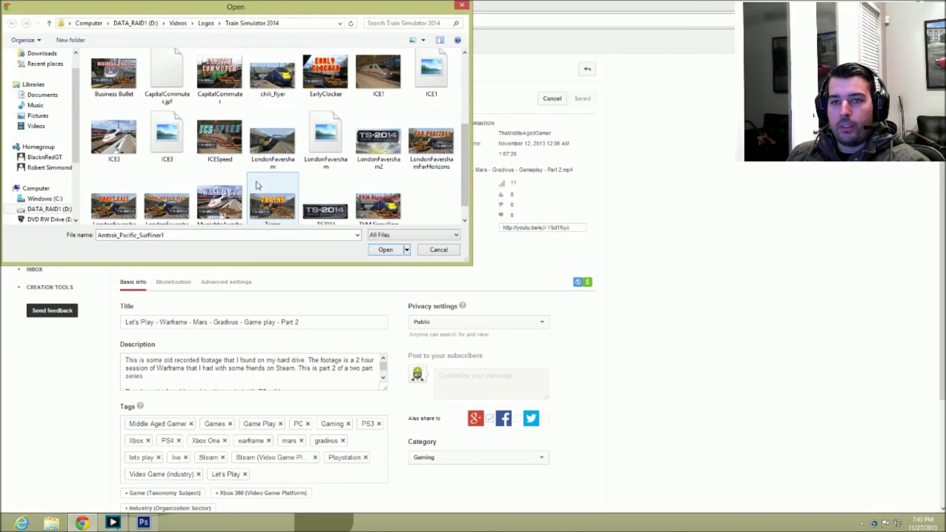
{"action": "left_click", "coordinate": [272, 202]}
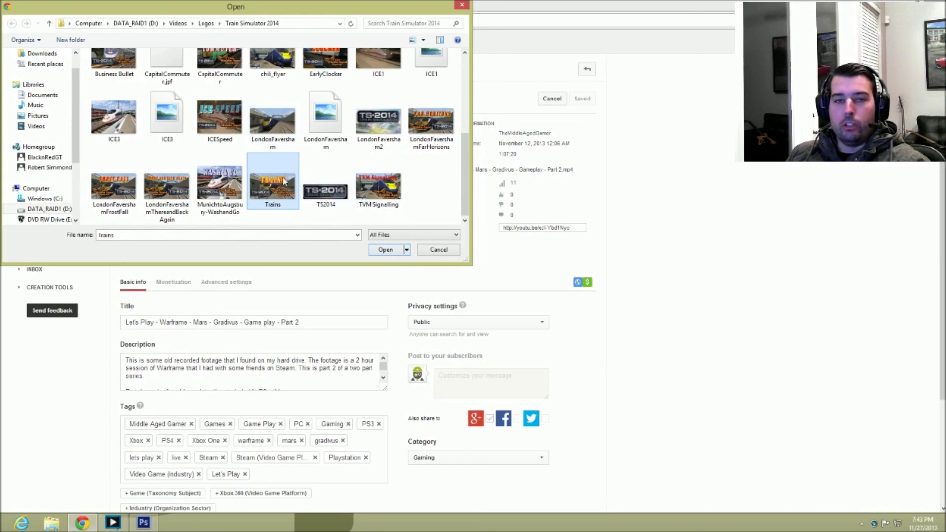
{"action": "left_click", "coordinate": [438, 250]}
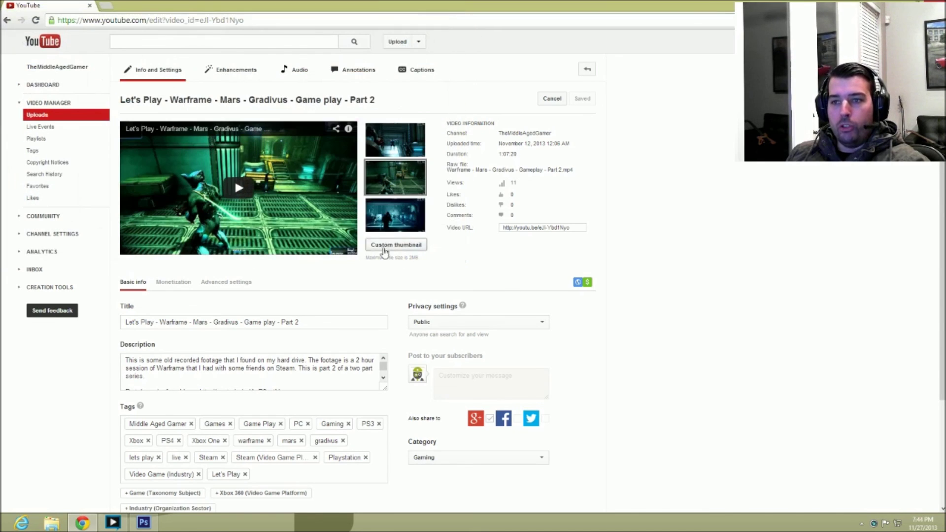